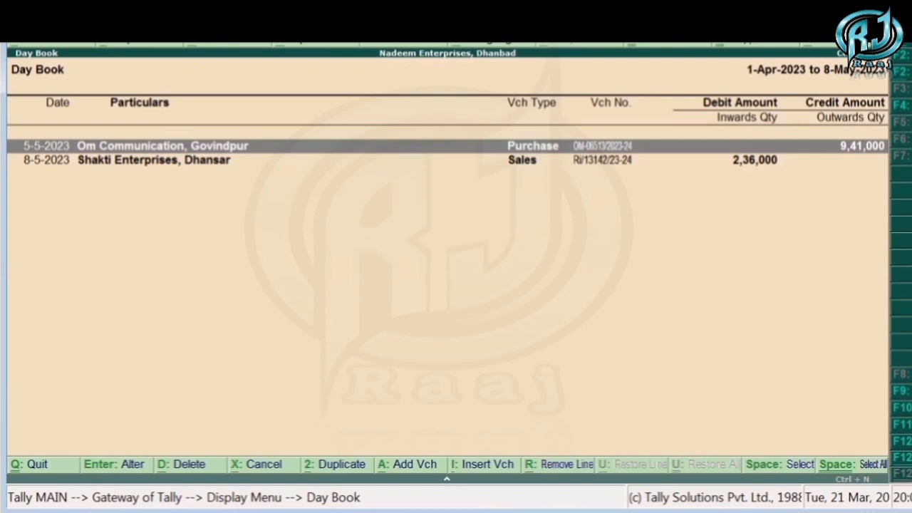
# - Review the Om Communication, Govindpur purchase voucher from the Day Book and leave it unaltered
pyautogui.press('Down')
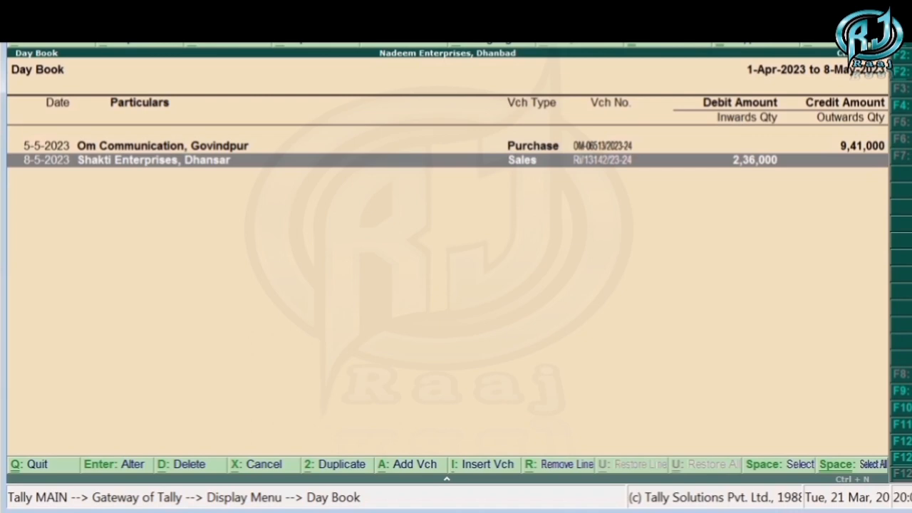
pyautogui.press('Up')
pyautogui.press('Return')
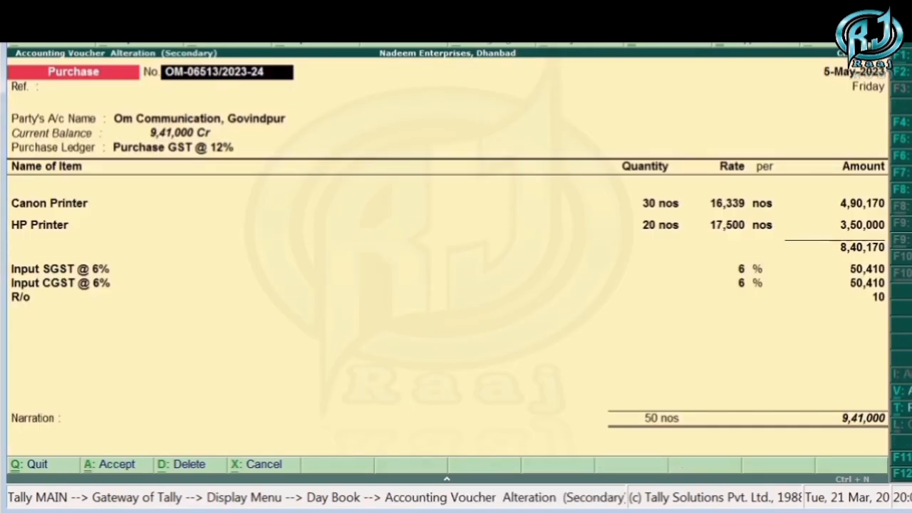
pyautogui.press('Escape')
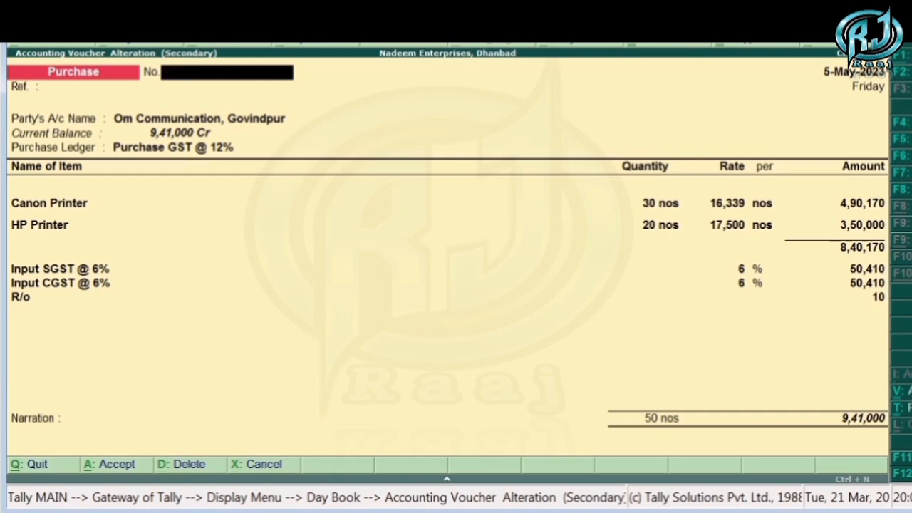
pyautogui.press('Escape')
pyautogui.press('Return')
# - Review the Shakti Enterprises, Dhansar sales voucher in the Day Book, then return to the Gateway of Tally
pyautogui.press('Down')
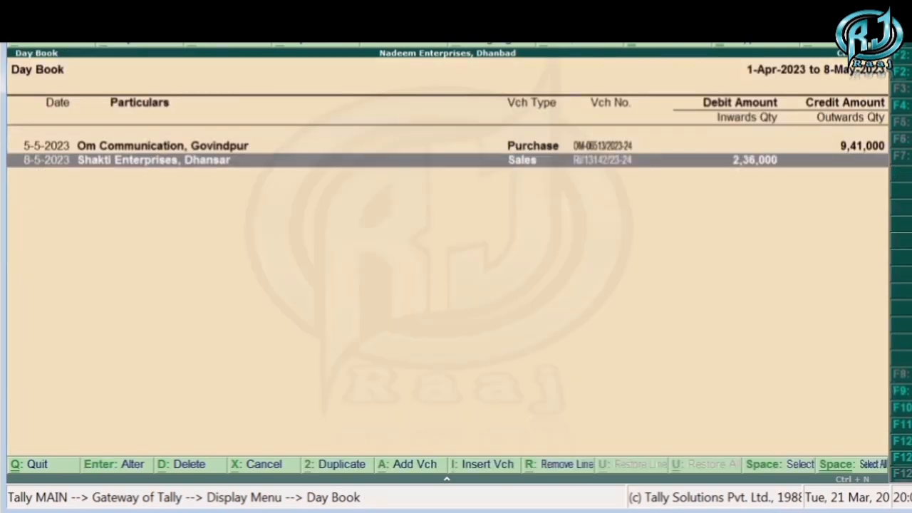
pyautogui.press('Return')
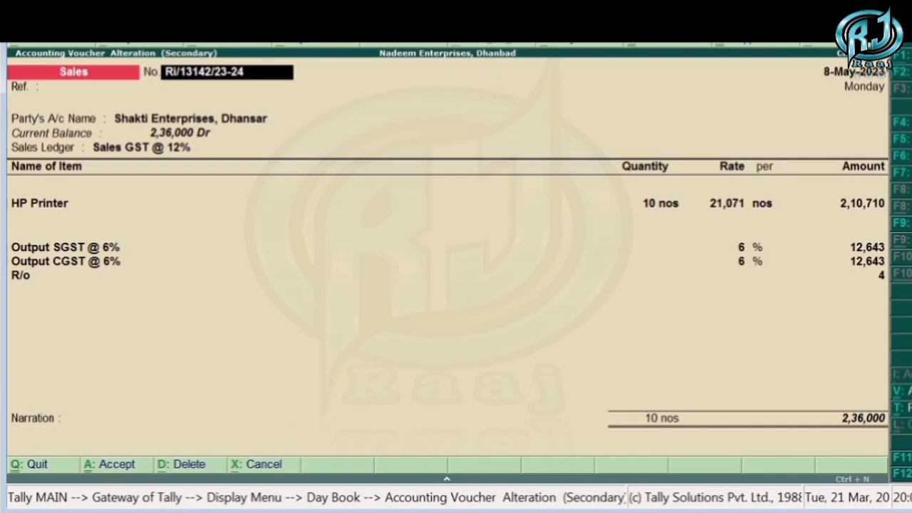
pyautogui.press('Escape')
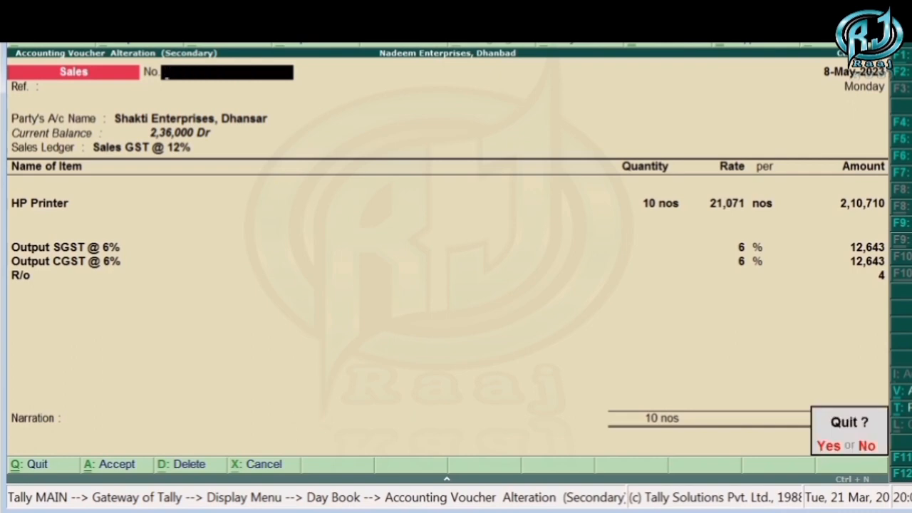
pyautogui.press('y')
pyautogui.press('Escape')
pyautogui.press('Escape')
pyautogui.press('Escape')
pyautogui.press('n')
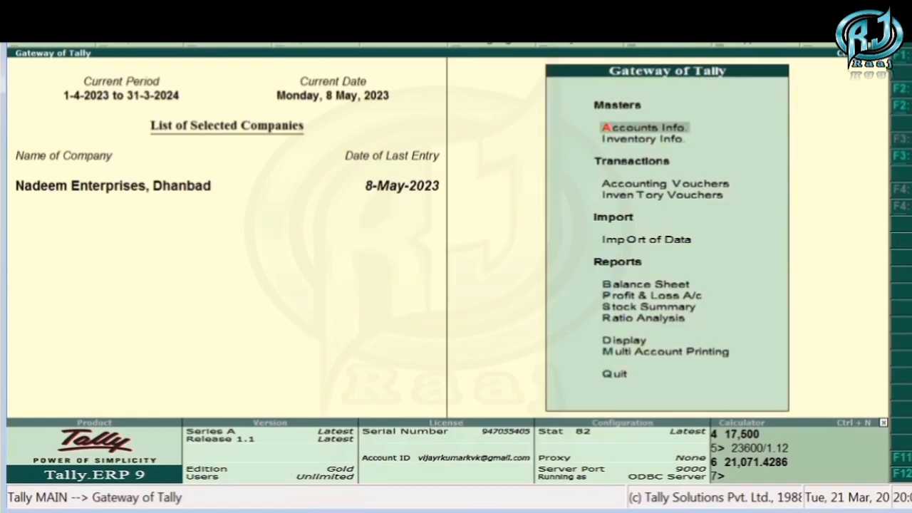
# - From accounting voucher entry, set Use Debit/Credit Notes to Yes in the company's Inventory Features and save
pyautogui.press('v')
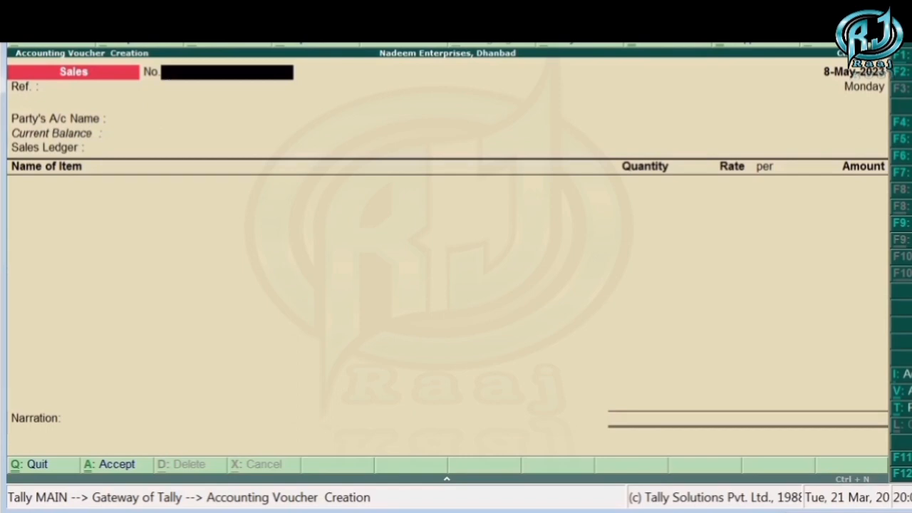
pyautogui.press('F11')
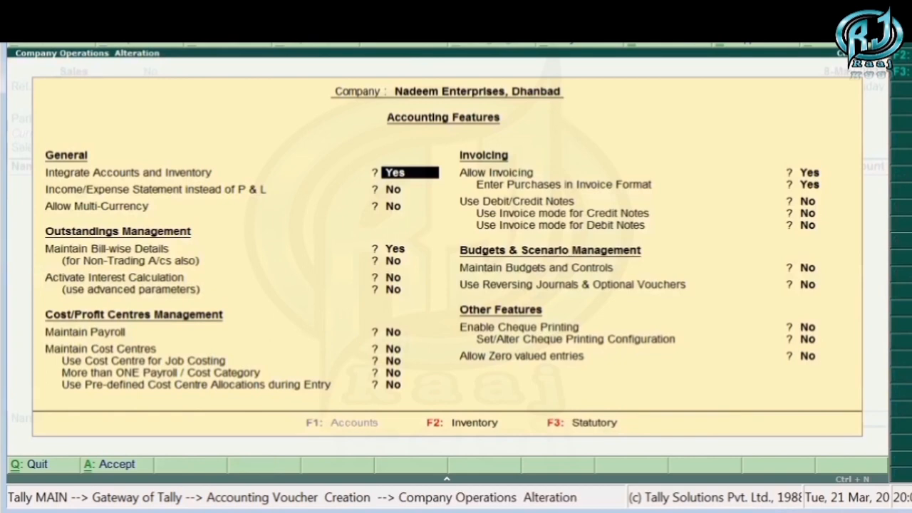
pyautogui.press('F2')
pyautogui.press('Return')
pyautogui.press('Return')
pyautogui.press('Return')
pyautogui.press('Return')
pyautogui.press('Return')
pyautogui.press('Return')
pyautogui.press('Return')
pyautogui.press('Return')
pyautogui.press('Return')
pyautogui.press('Return')
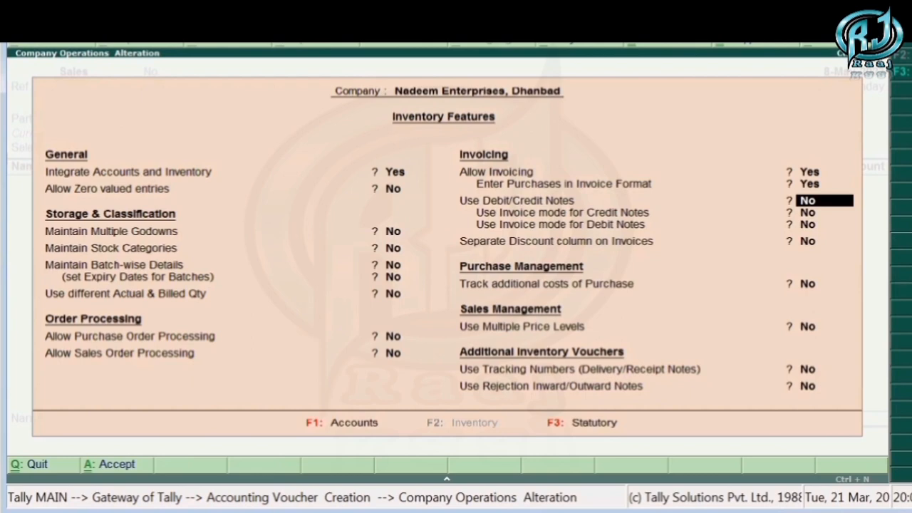
pyautogui.write('yes')
pyautogui.press('Return')
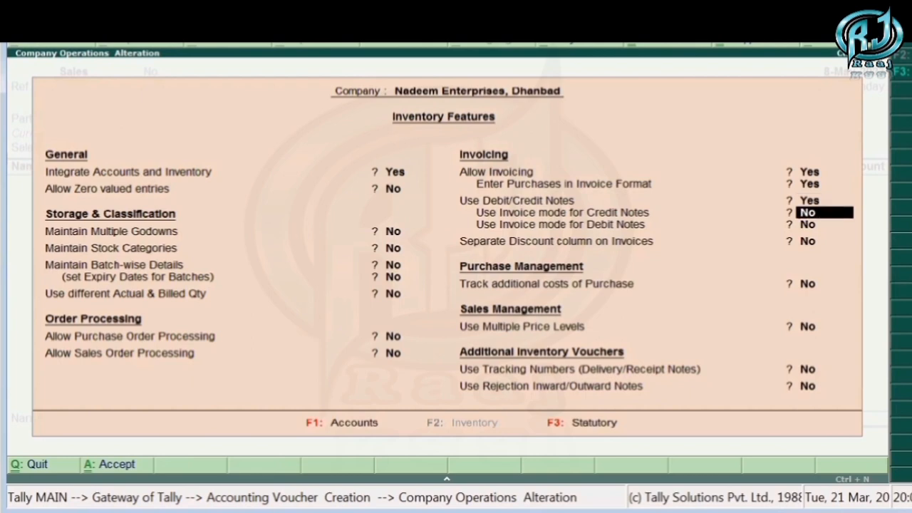
pyautogui.hotkey('ctrl', 'a')
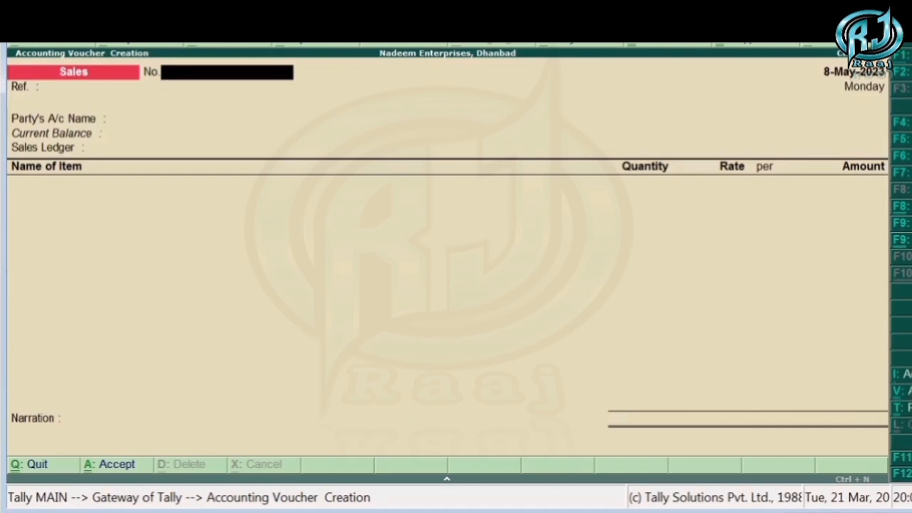
# - Open a Credit Note voucher and set Use Invoice mode for Credit Notes to Yes in the Inventory Features
pyautogui.hotkey('ctrl', 'F8')
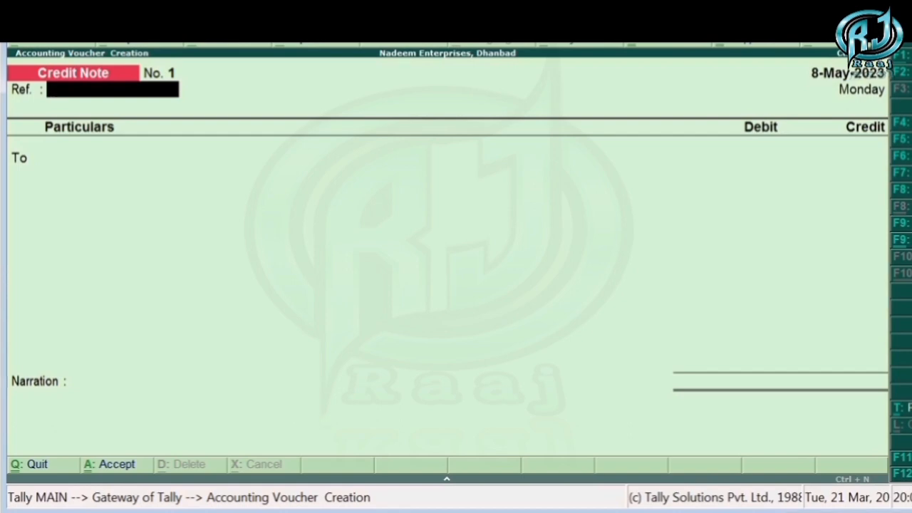
pyautogui.press('F11')
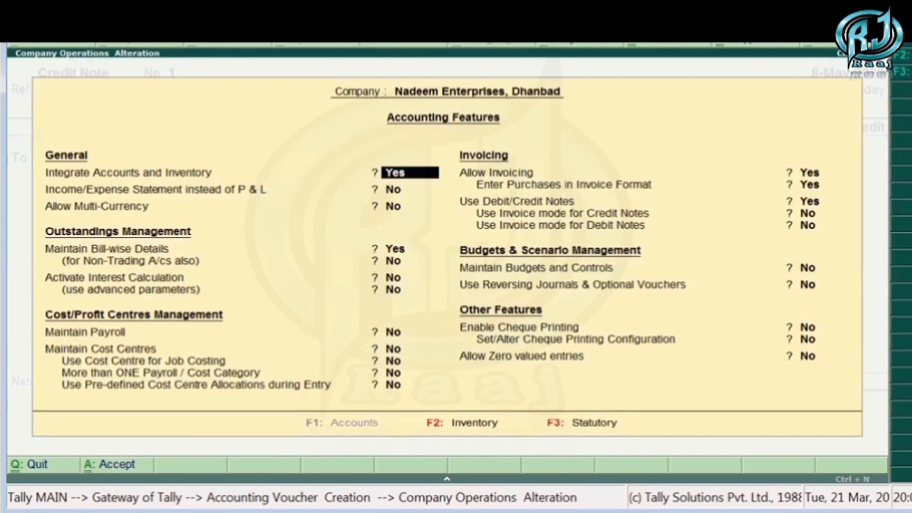
pyautogui.press('F2')
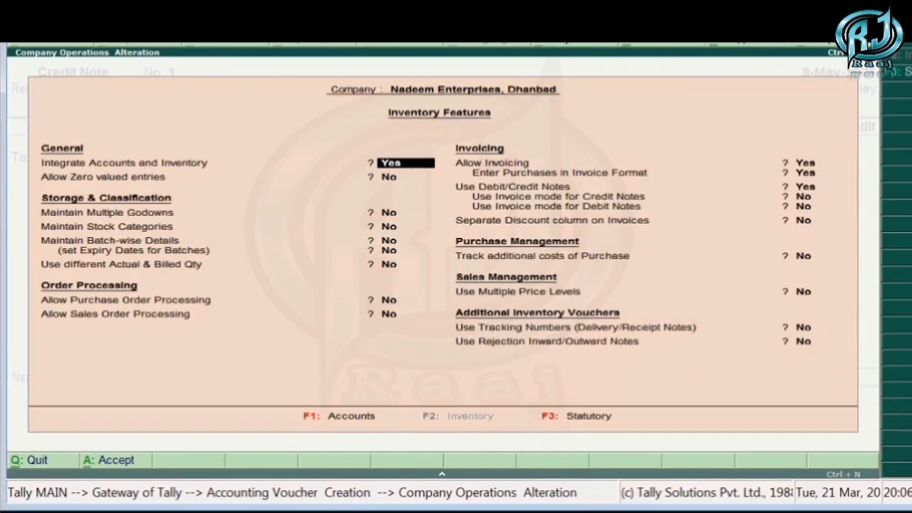
pyautogui.press('Return')
pyautogui.press('Return')
pyautogui.press('Return')
pyautogui.press('Return')
pyautogui.press('Return')
pyautogui.press('Return')
pyautogui.press('Return')
pyautogui.press('Return')
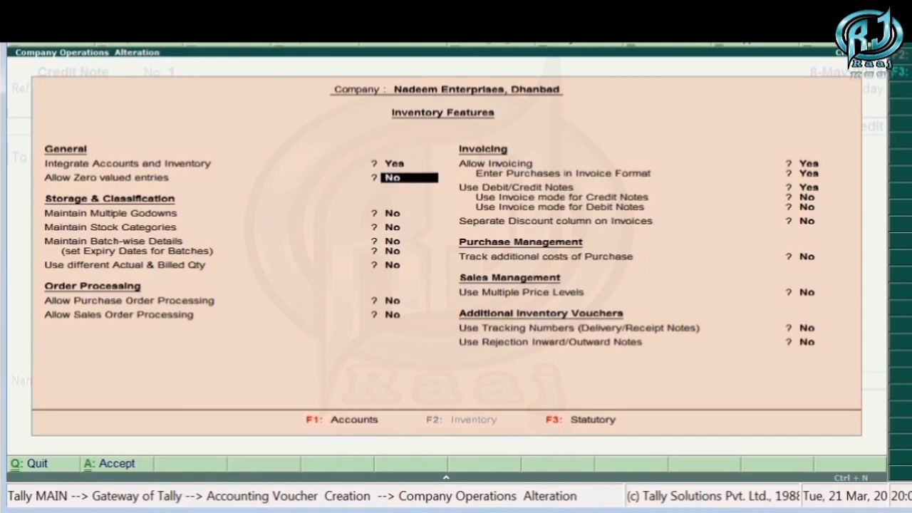
pyautogui.press('Return')
pyautogui.press('Return')
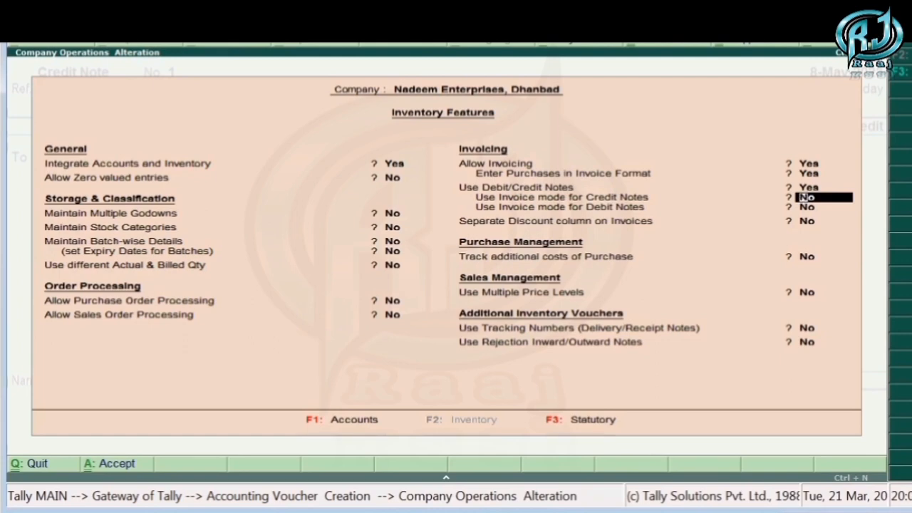
pyautogui.write('yes')
pyautogui.press('Return')
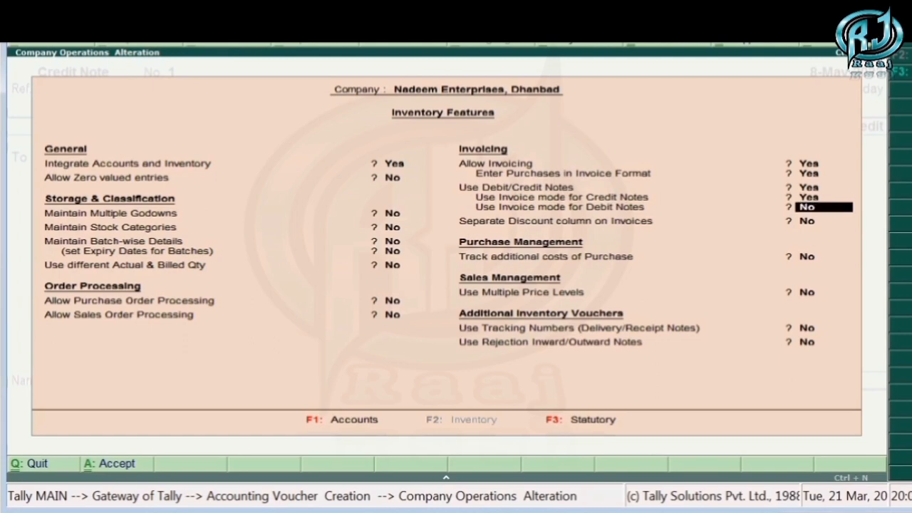
pyautogui.hotkey('ctrl', 'a')
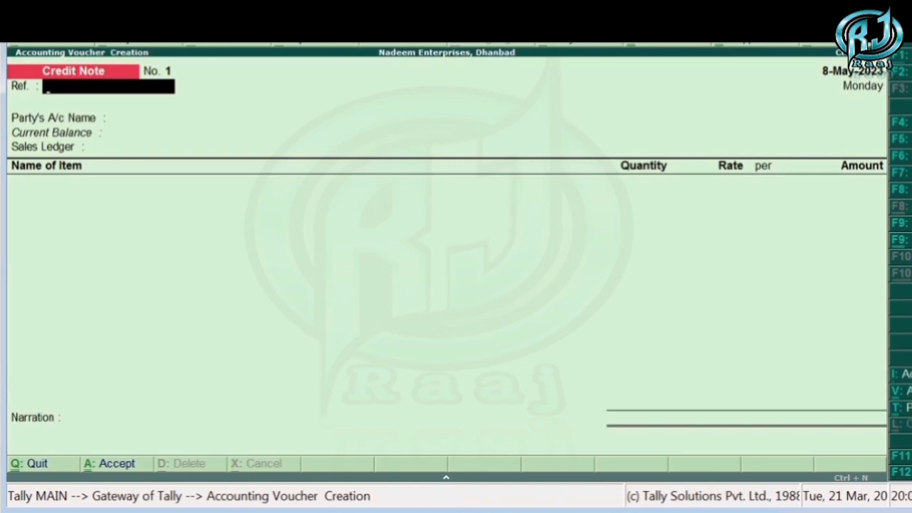
# - Set the credit note's voucher date to 15-May-2023
pyautogui.press('F2')
pyautogui.write('15.5')
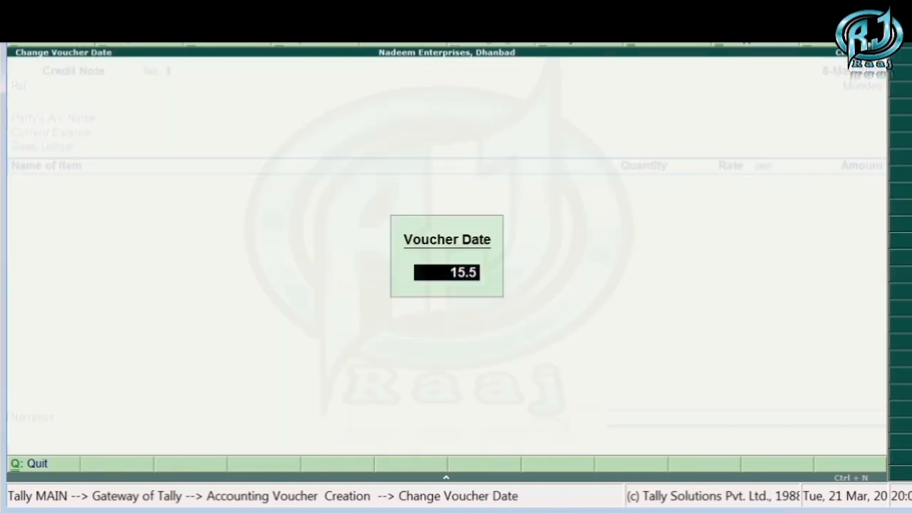
pyautogui.press('Return')
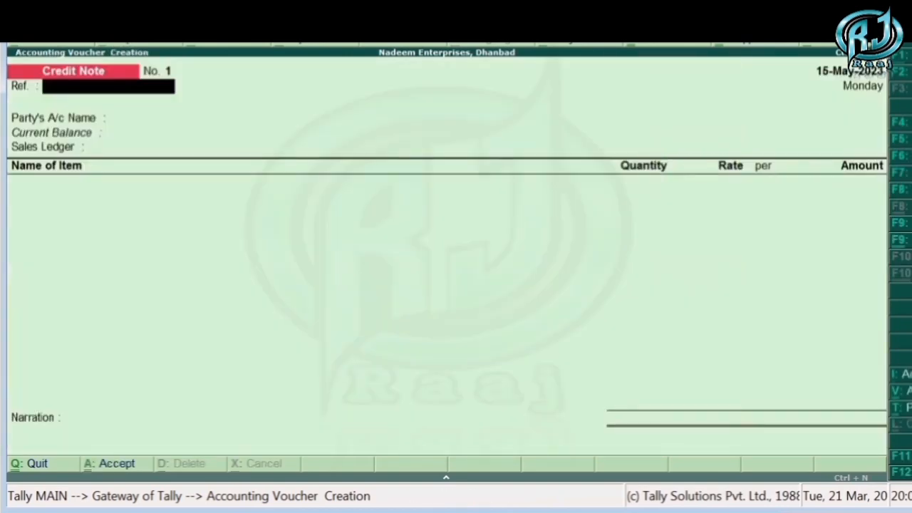
pyautogui.press('Return')
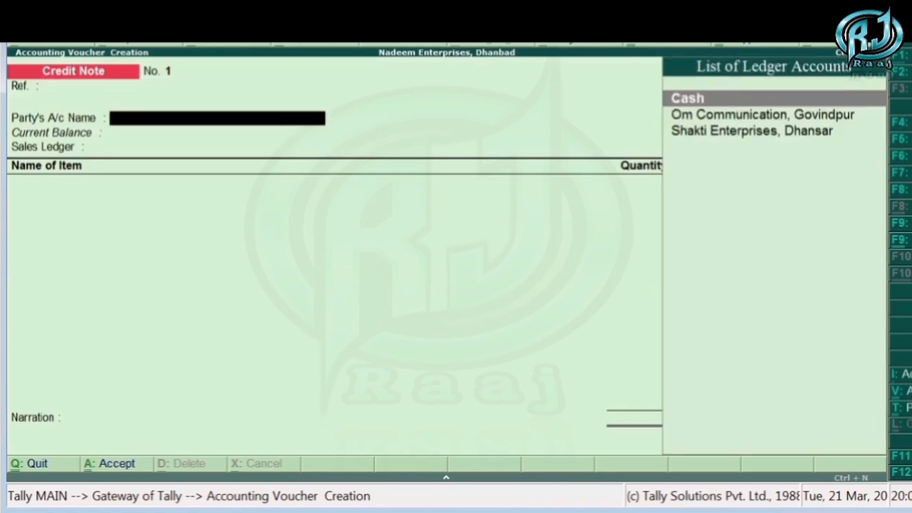
pyautogui.press('Down')
pyautogui.press('Down')
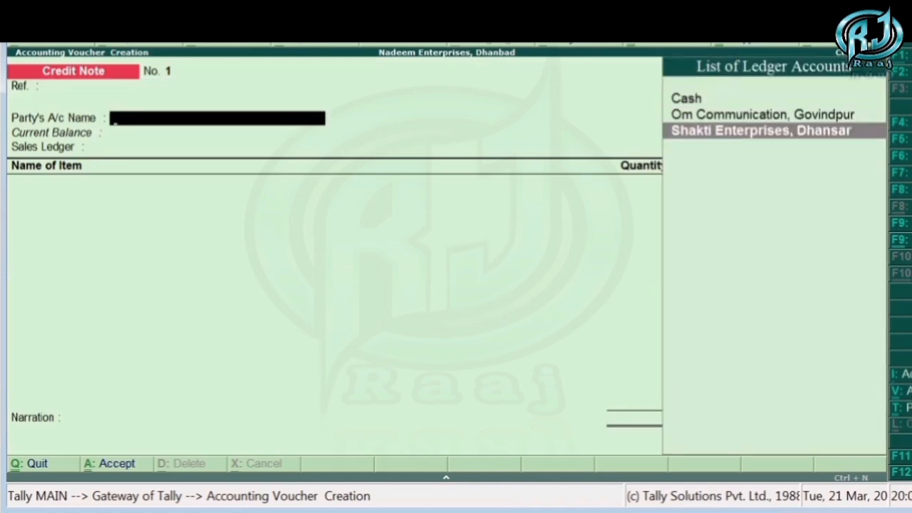
pyautogui.press('Return')
pyautogui.press('Escape')
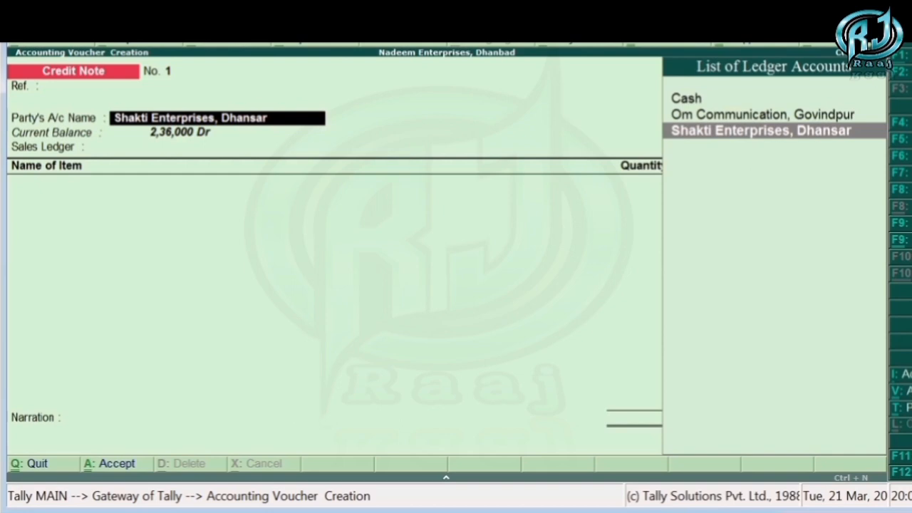
pyautogui.press('Escape')
pyautogui.press('Escape')
pyautogui.press('Return')
pyautogui.press('Escape')
pyautogui.press('Escape')
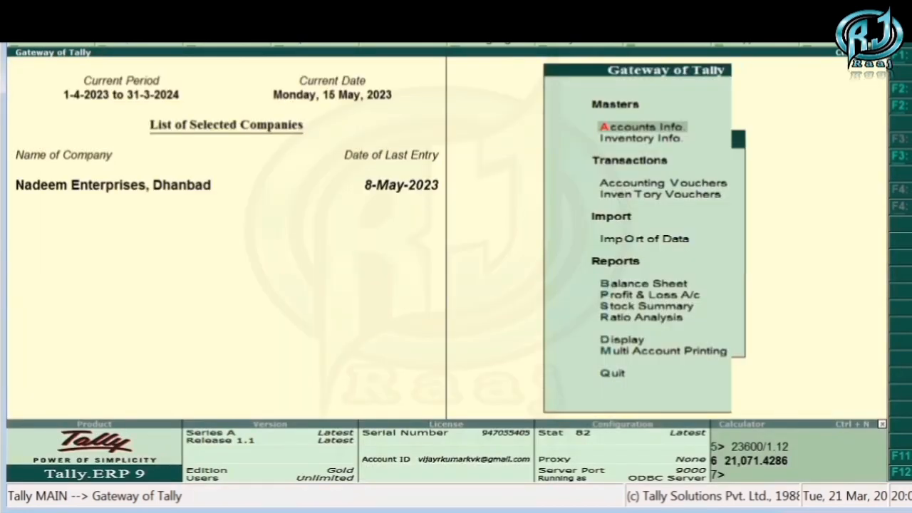
# - Start a new voucher type in Accounts Info. and name it Sales Return, leaving the alias empty
pyautogui.press('Return')
pyautogui.press('Down')
pyautogui.press('Down')
pyautogui.press('Return')
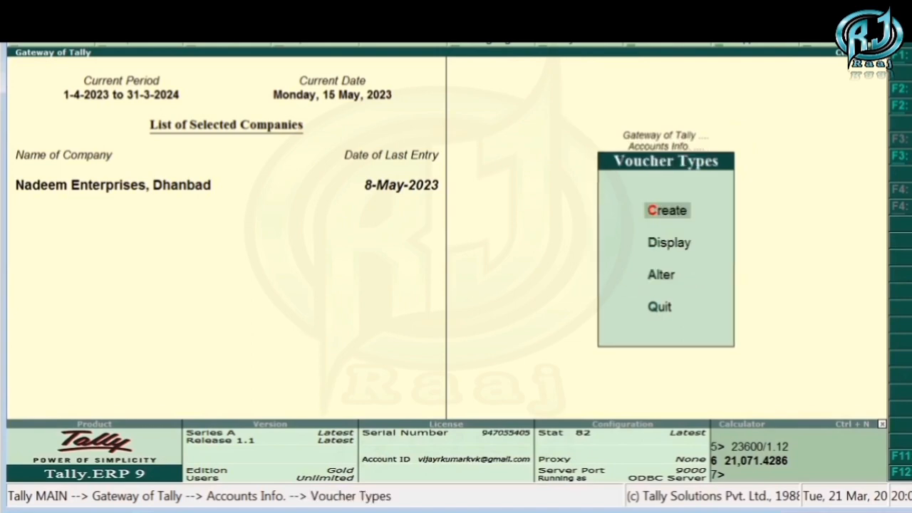
pyautogui.press('Return')
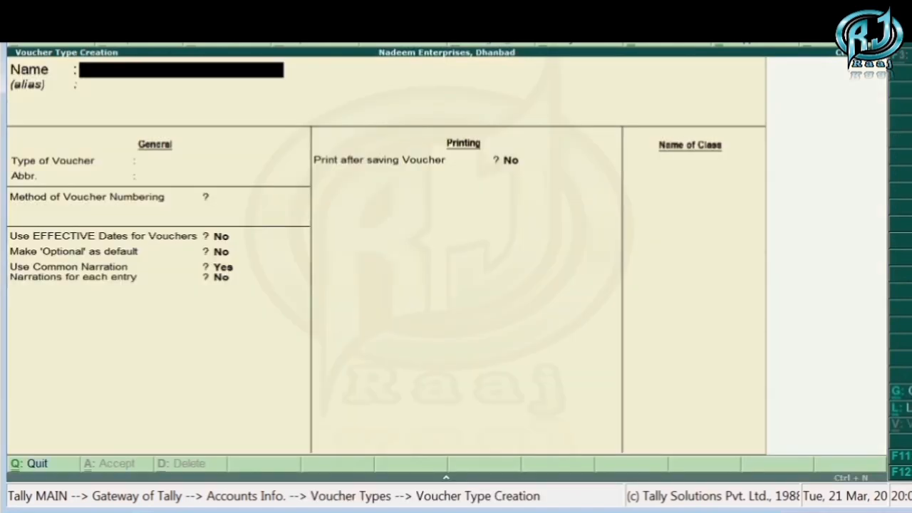
pyautogui.write('Sales R')
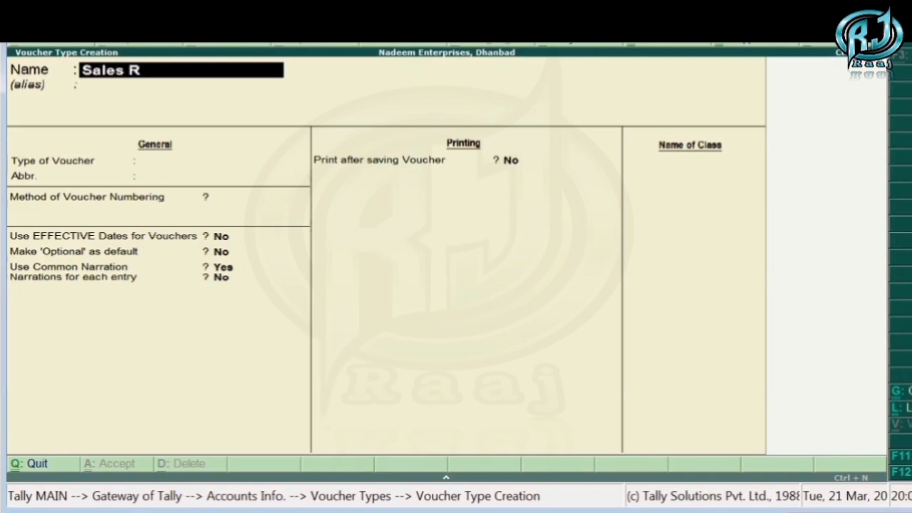
pyautogui.write('eturn')
pyautogui.press('Return')
pyautogui.press('Return')
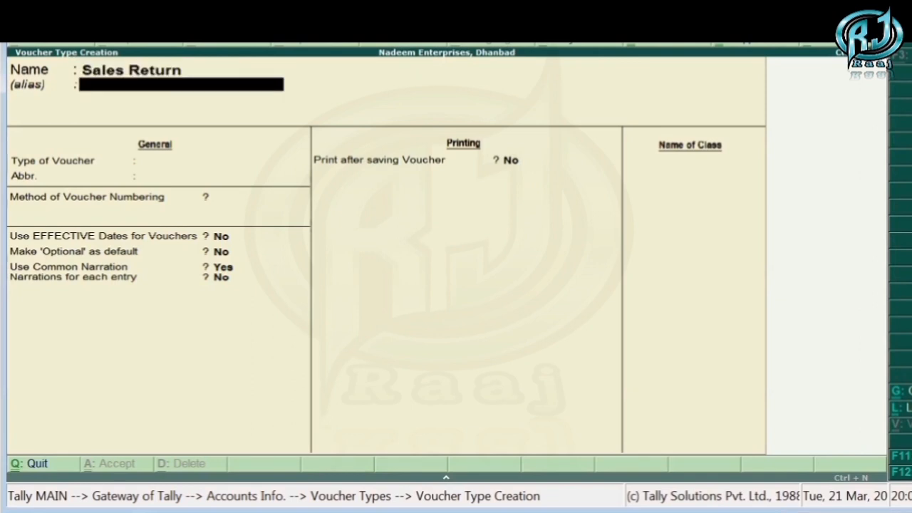
# - Base the Sales Return type on Credit Note, save it with the remaining default settings, and return to the Gateway of Tally
pyautogui.write('Cred')
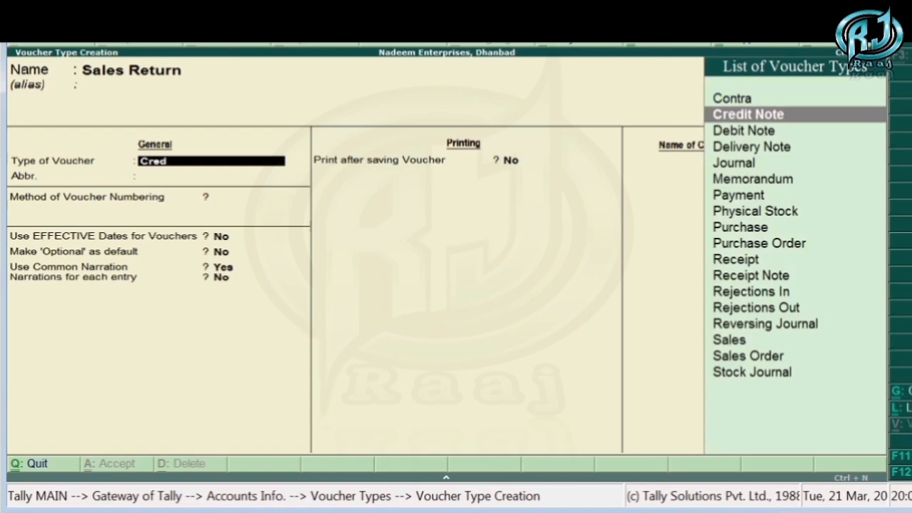
pyautogui.press('Return')
pyautogui.press('Return')
pyautogui.press('Return')
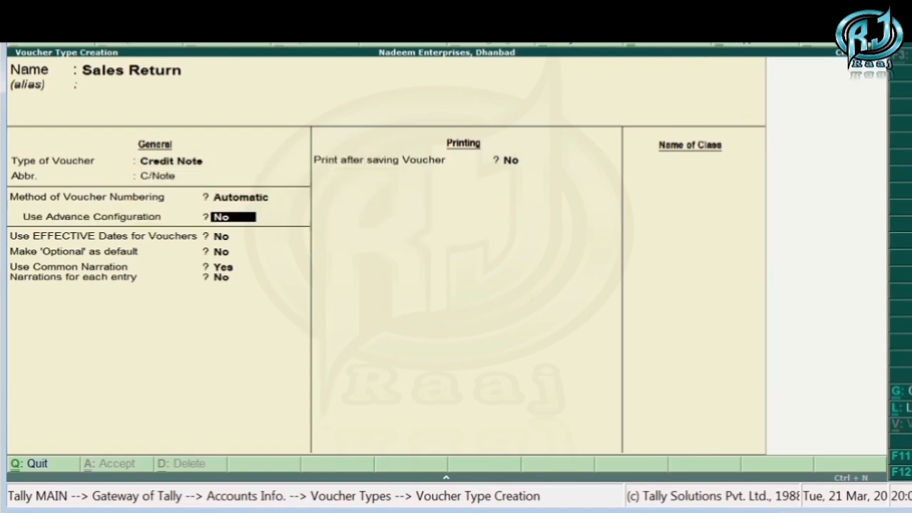
pyautogui.press('Return')
pyautogui.press('Return')
pyautogui.press('Return')
pyautogui.press('Return')
pyautogui.press('Return')
pyautogui.press('Return')
pyautogui.press('Return')
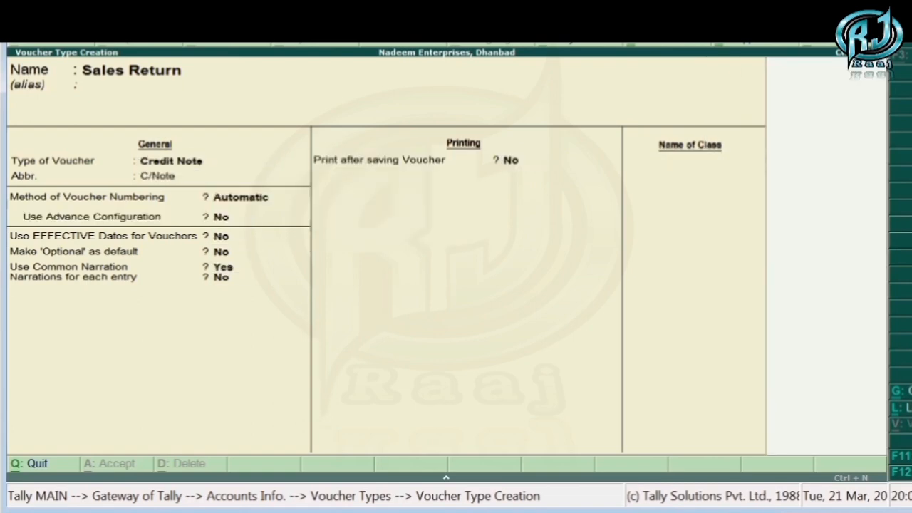
pyautogui.press('Escape')
pyautogui.press('Escape')
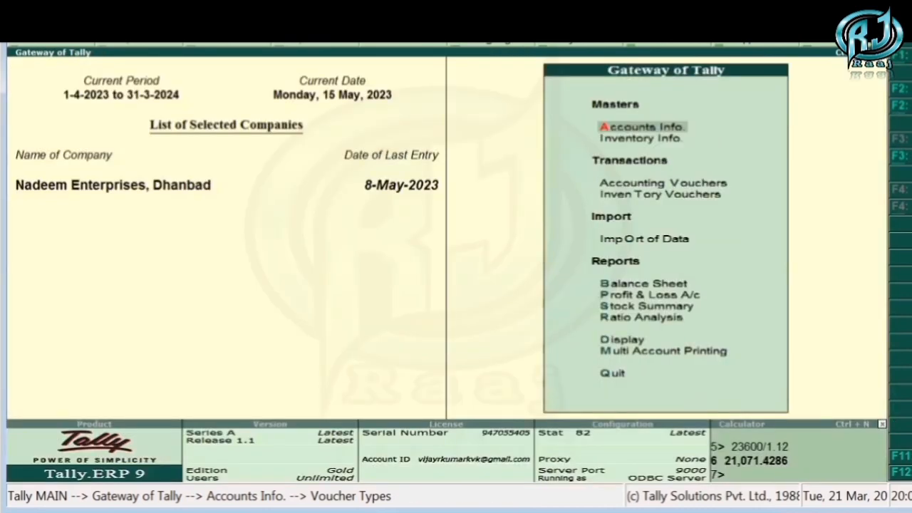
# - Open a Credit Note voucher and choose Sales Return as its voucher type
pyautogui.press('v')
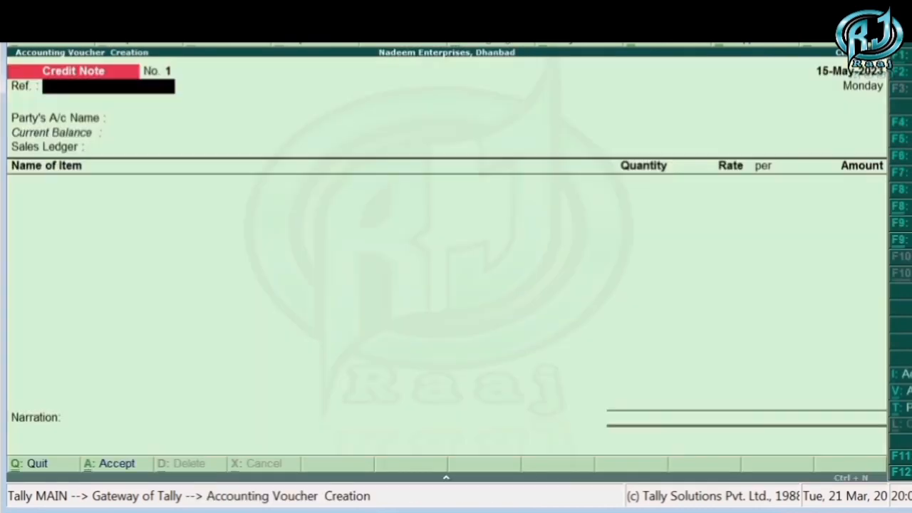
pyautogui.hotkey('ctrl', 'F8')
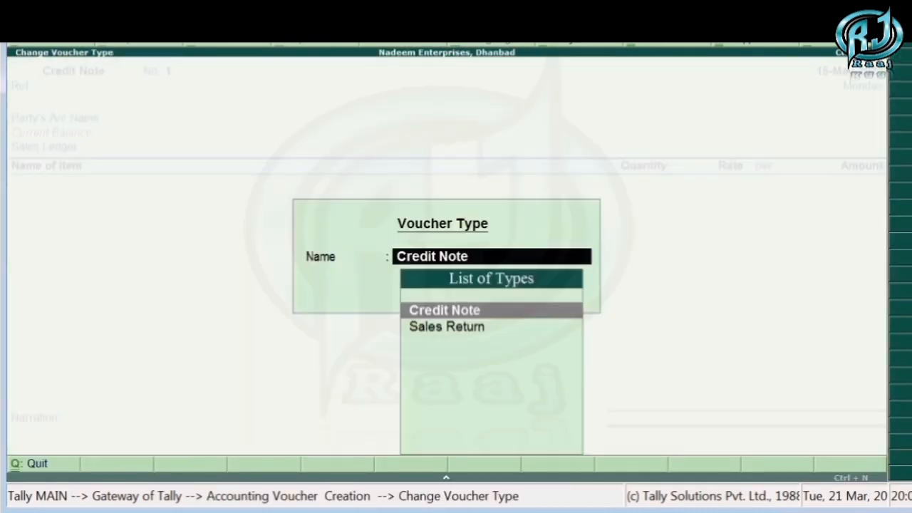
pyautogui.press('Down')
pyautogui.press('Up')
pyautogui.press('Down')
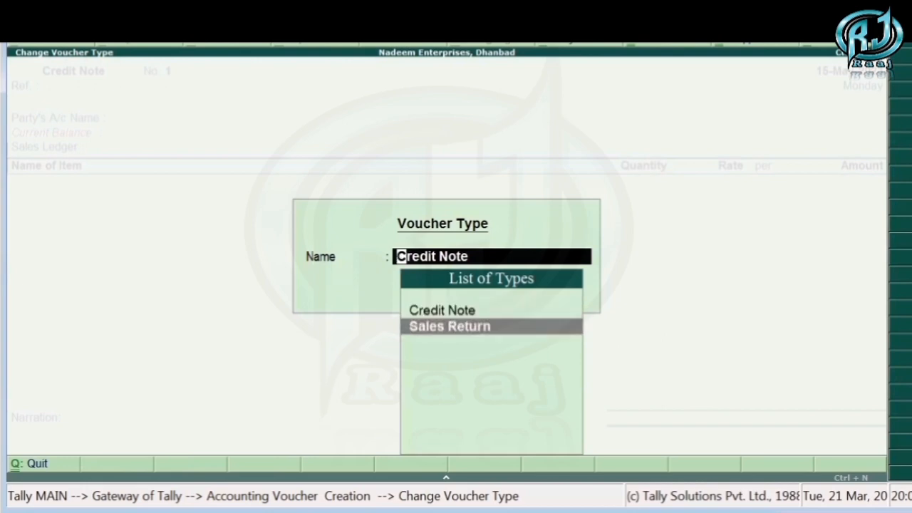
pyautogui.press('Up')
pyautogui.press('Down')
pyautogui.press('Return')
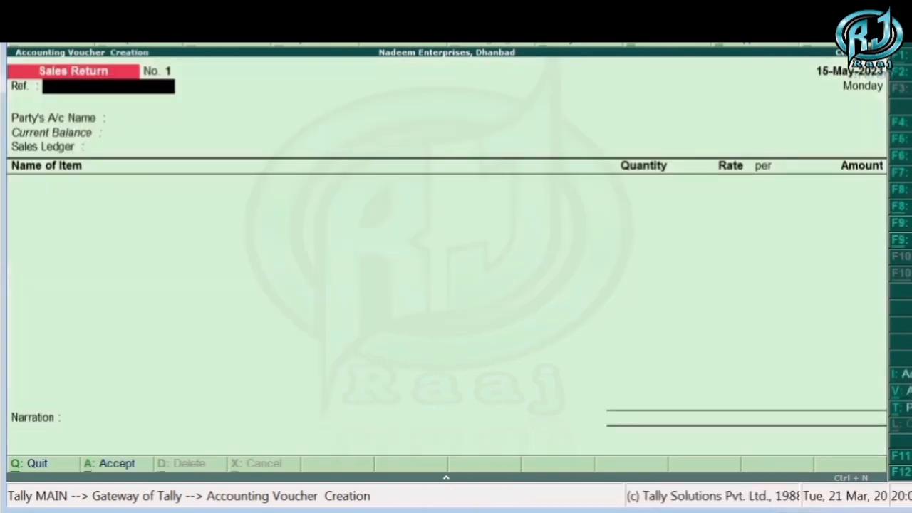
# - Set the party to Shakti Enterprises, Dhansar, accept its party details unchanged, and choose Sales Return GST @ 12% as the sales ledger
pyautogui.press('Return')
pyautogui.press('Down')
pyautogui.press('Down')
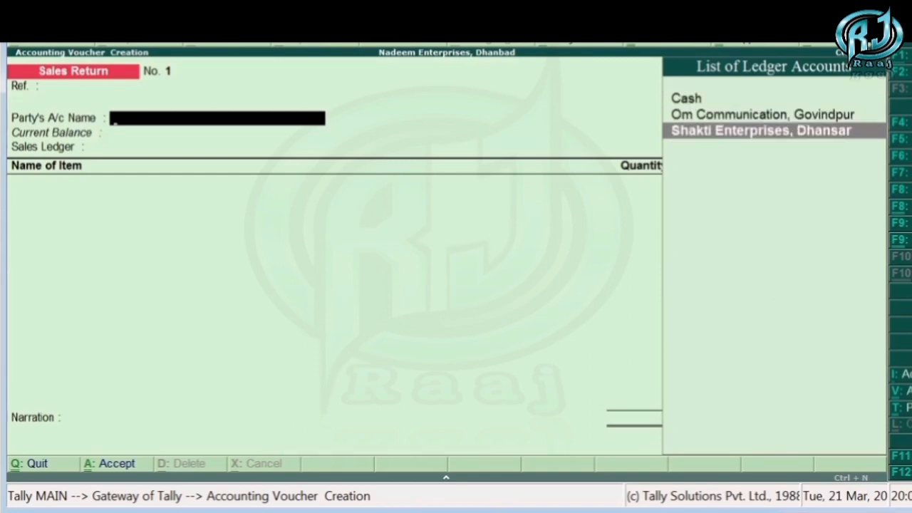
pyautogui.press('Return')
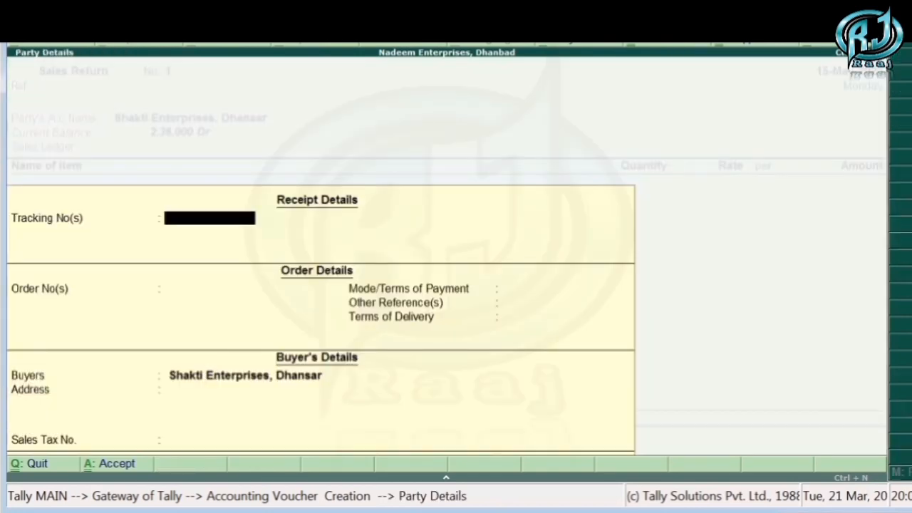
pyautogui.hotkey('ctrl', 'a')
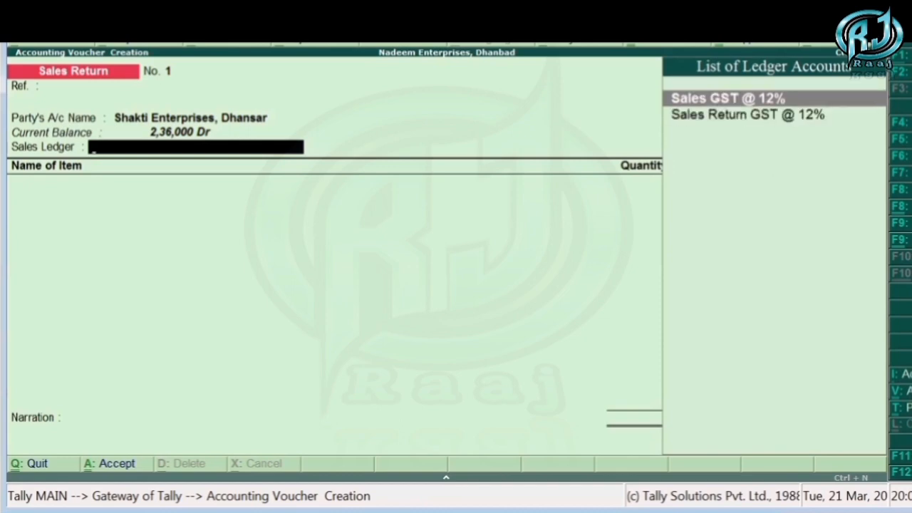
pyautogui.press('Down')
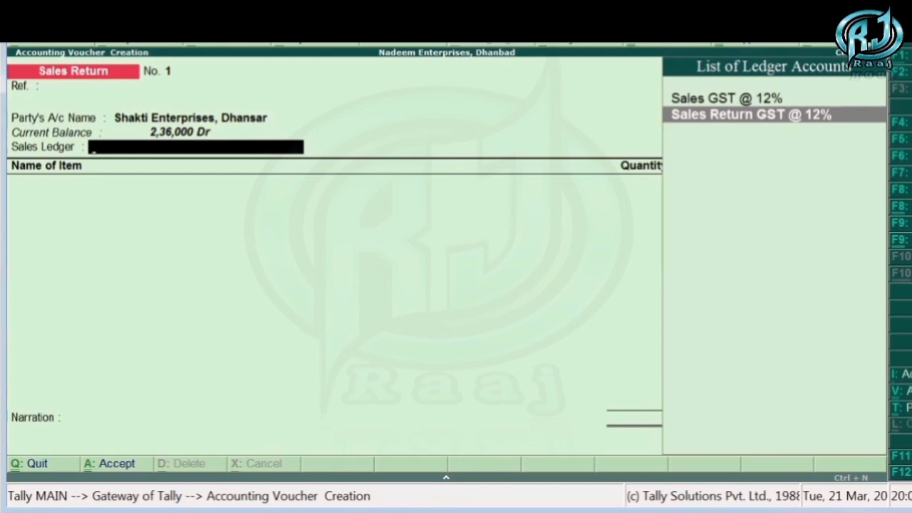
pyautogui.press('Return')
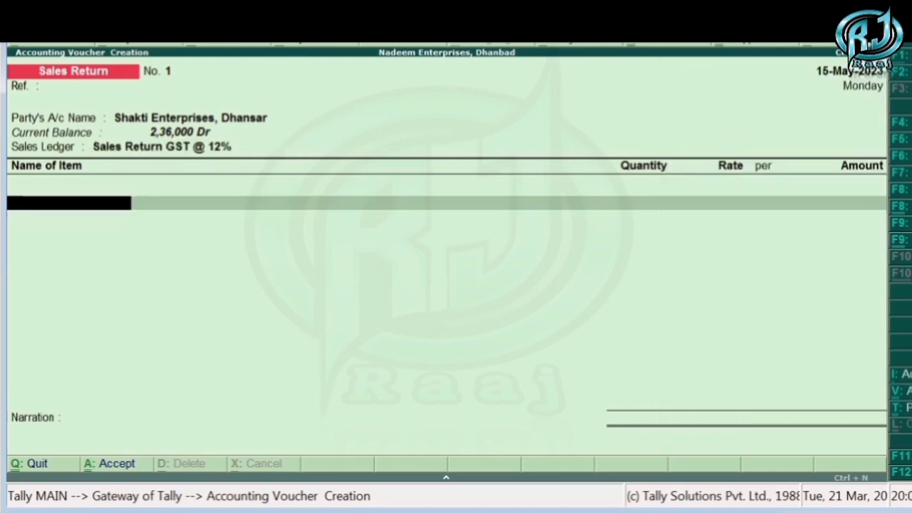
# - Add HP Printer as the returned item with a quantity of 5 nos at a rate of 21,071
pyautogui.press('Down')
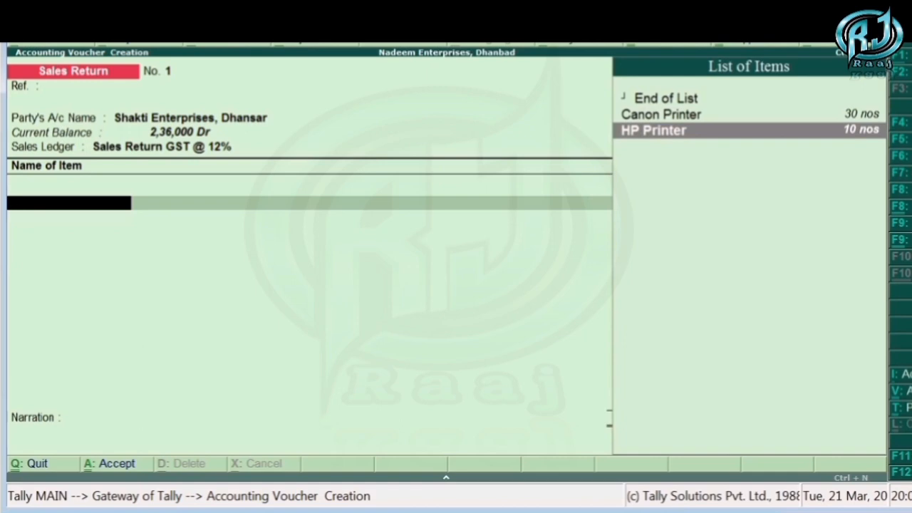
pyautogui.press('Return')
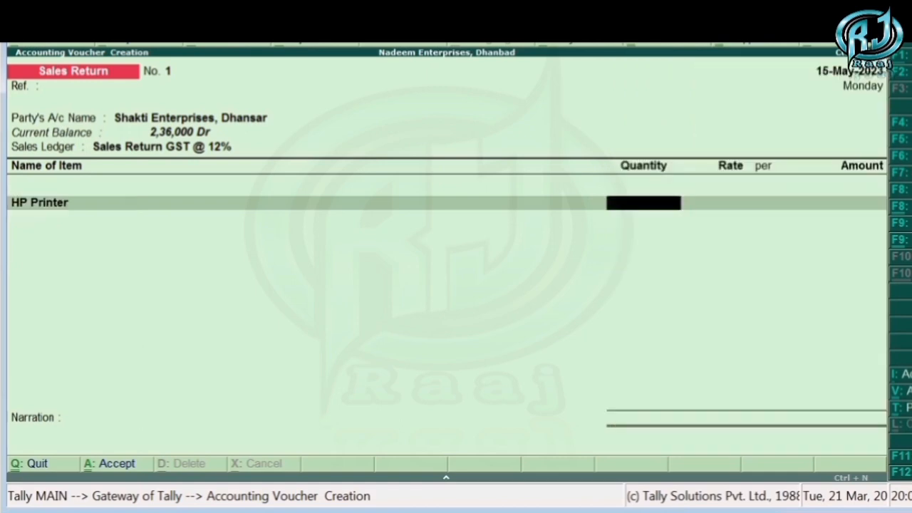
pyautogui.write('5')
pyautogui.press('Return')
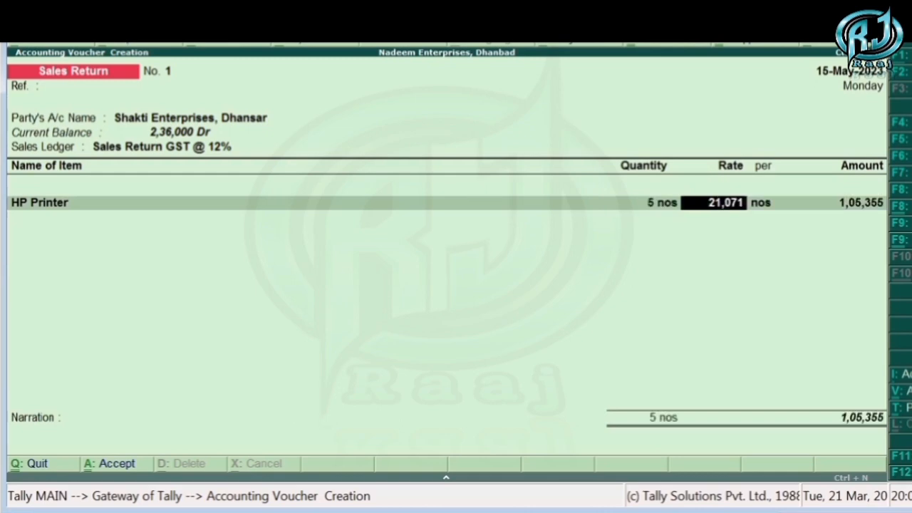
pyautogui.press('Return')
pyautogui.press('Return')
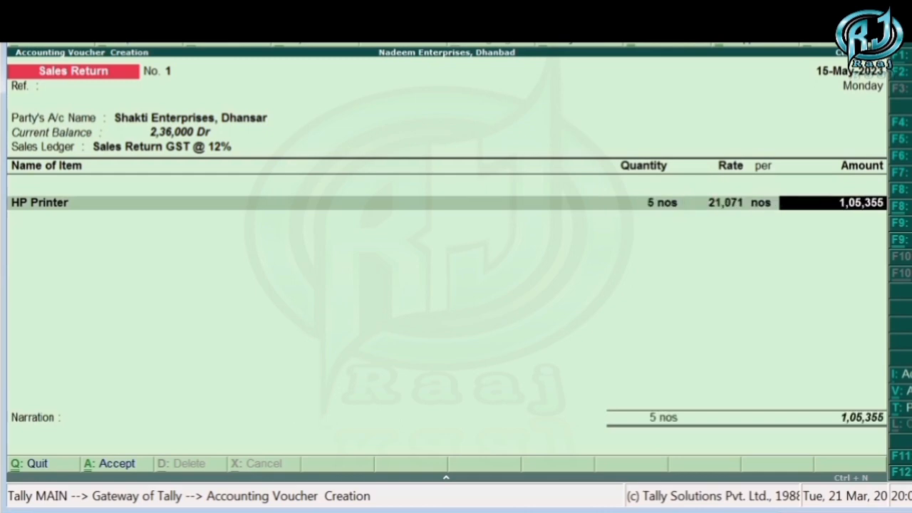
pyautogui.press('Return')
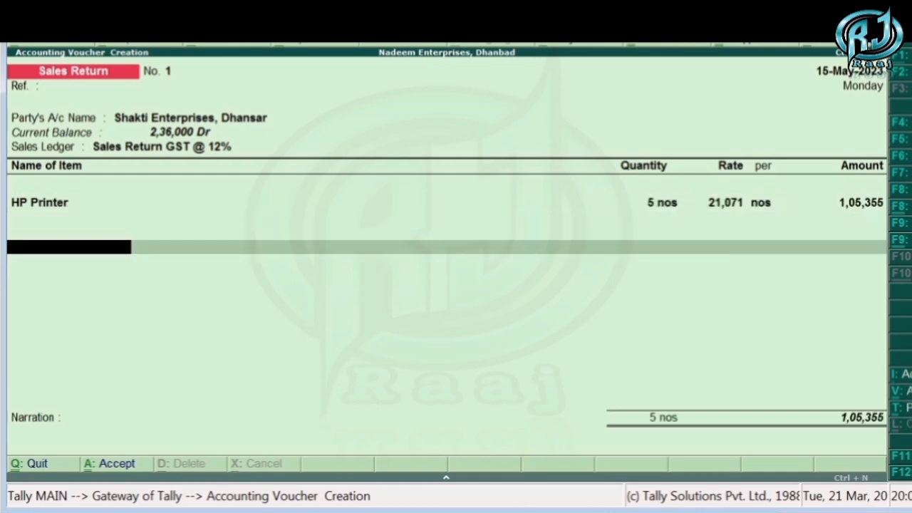
# - Add two Output CGST @ 6% tax lines below the HP Printer item
pyautogui.write('Out')
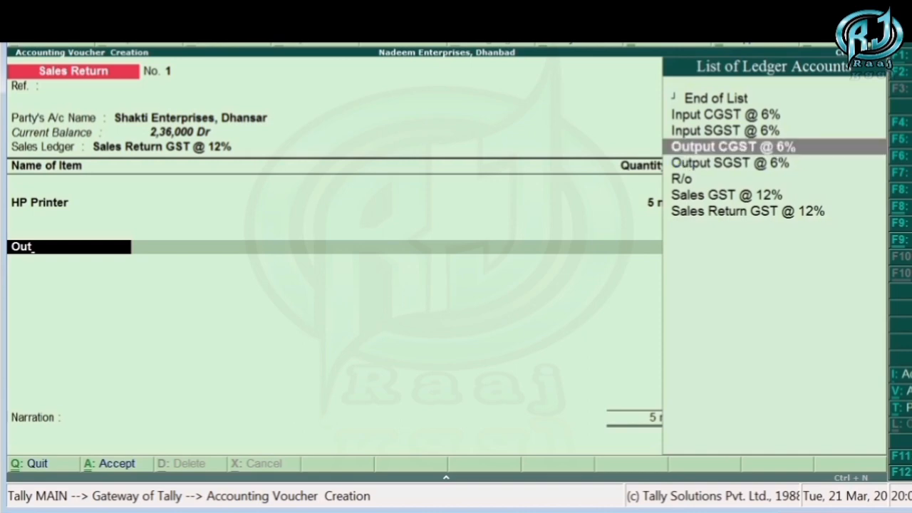
pyautogui.press('Return')
pyautogui.press('Return')
pyautogui.write('ut')
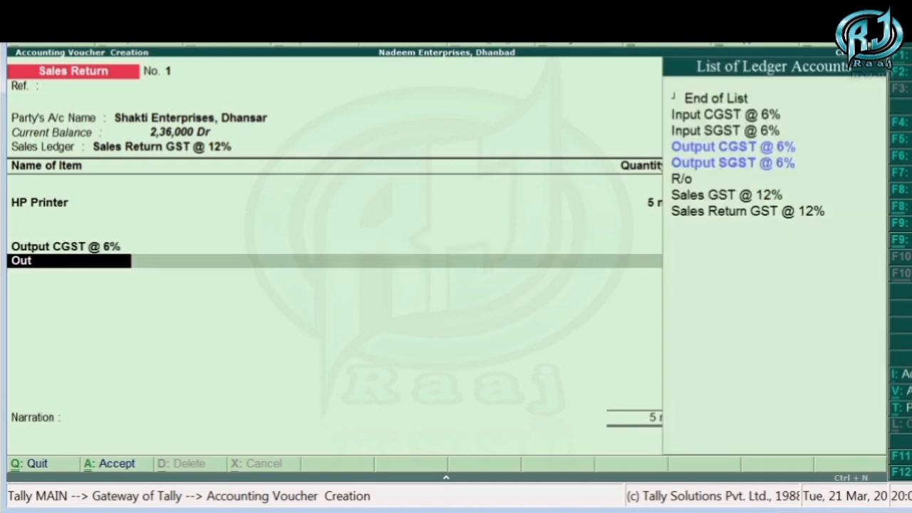
pyautogui.press('Down')
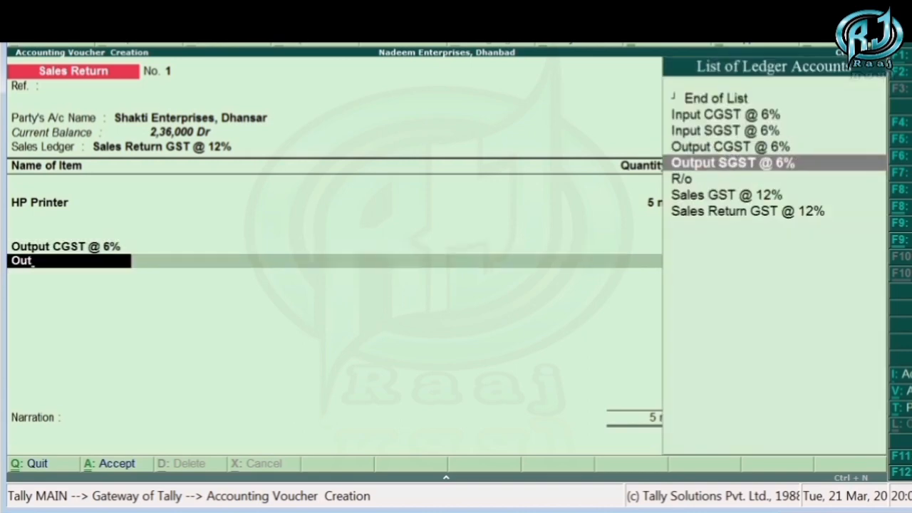
pyautogui.press('Up')
pyautogui.press('Return')
pyautogui.press('Return')
pyautogui.press('Return')
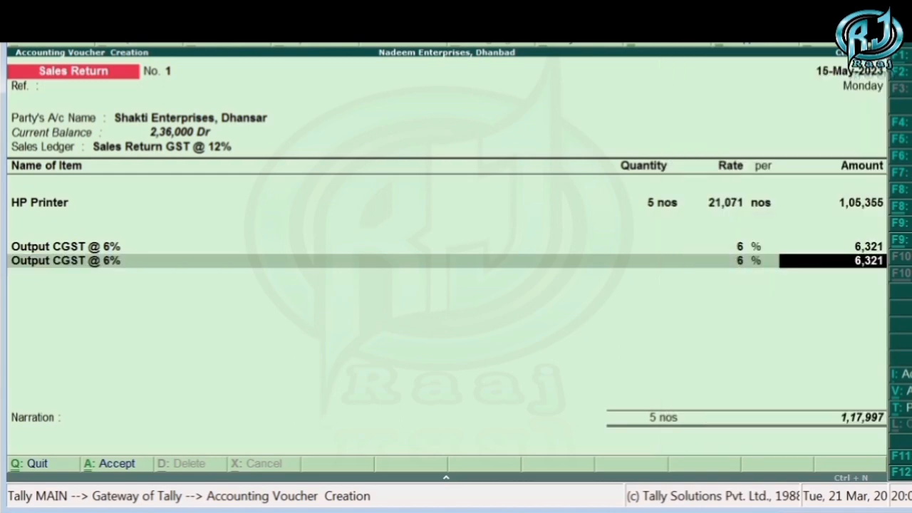
# - Add the R/o ledger with an amount of 3 and end the list of ledger lines
pyautogui.write('Ro')
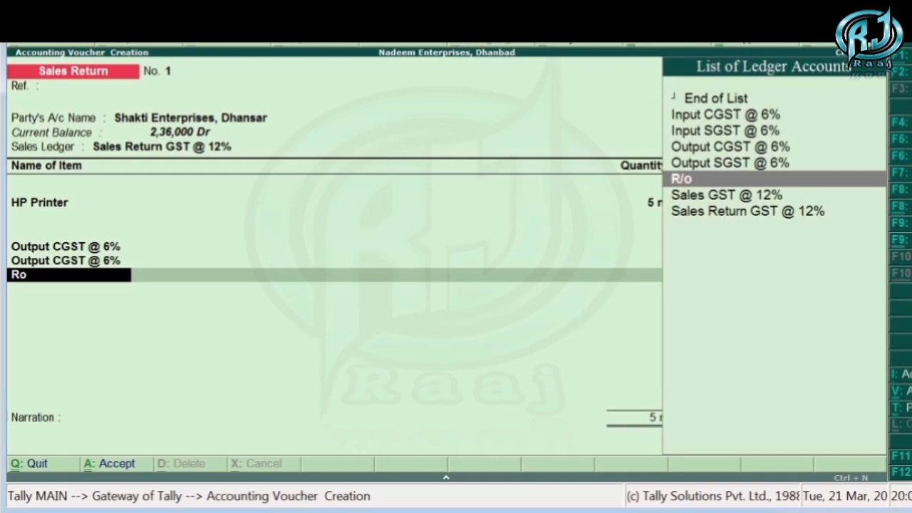
pyautogui.press('BackSpace')
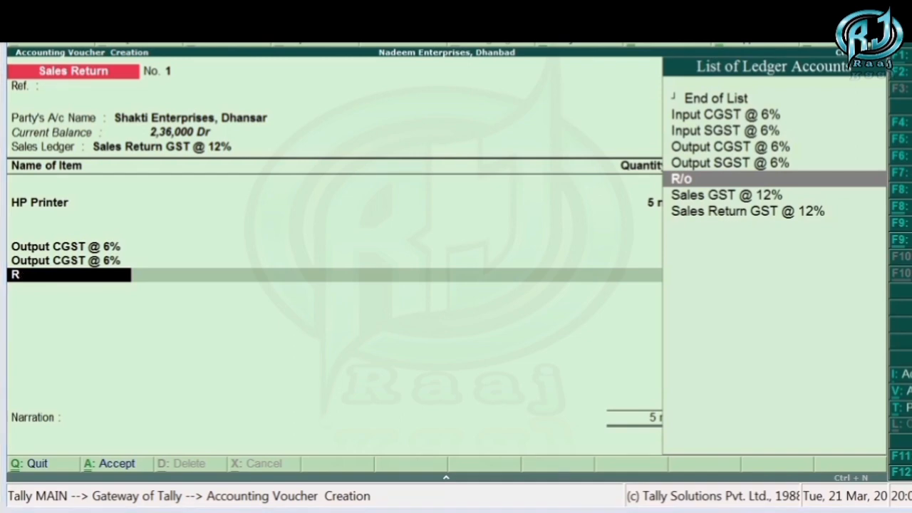
pyautogui.hotkey('ctrl', 'n')
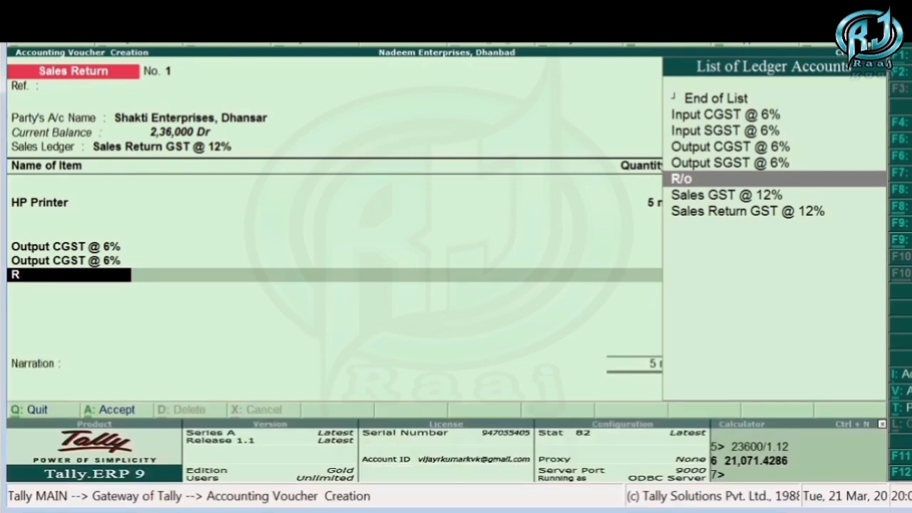
pyautogui.press('Return')
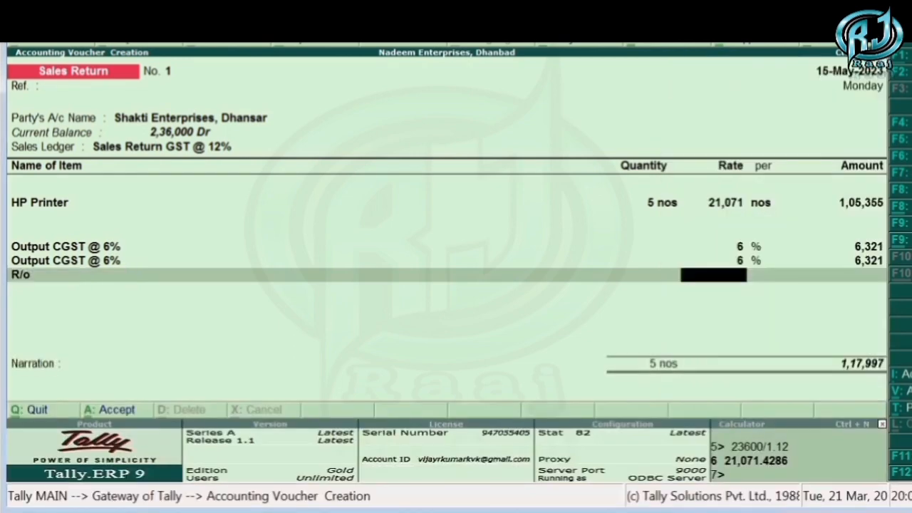
pyautogui.press('Return')
pyautogui.write('3')
pyautogui.press('Return')
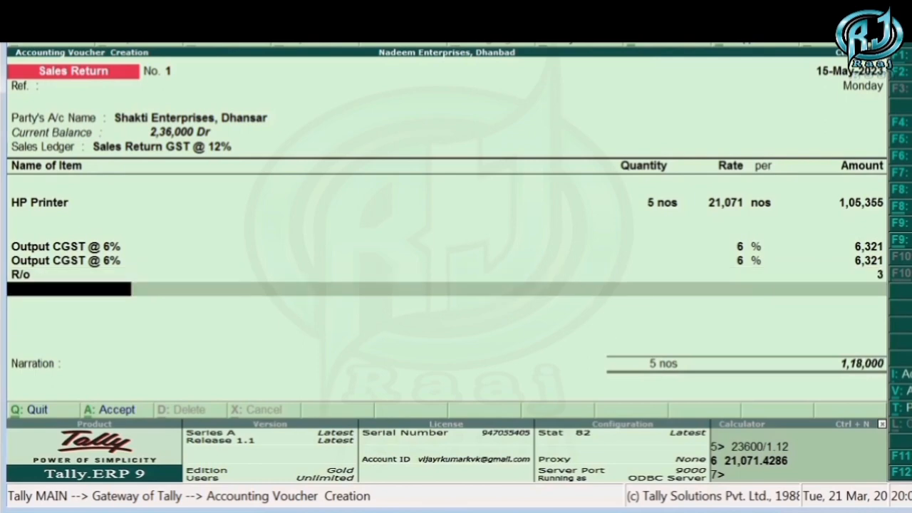
pyautogui.press('Return')
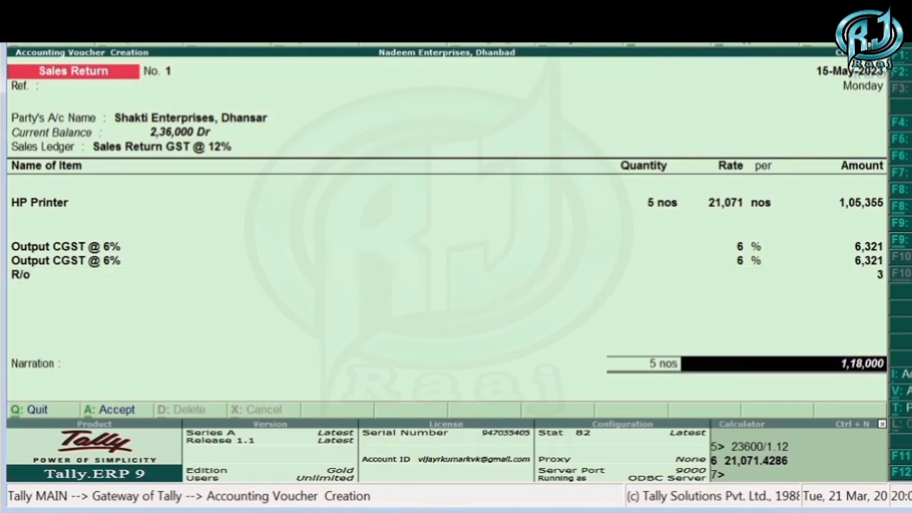
# - Allocate 1,18,000 Cr as Agst Ref to the pending bill of 8-May-2023, leave the narration empty, and save the sales return voucher
pyautogui.press('Return')
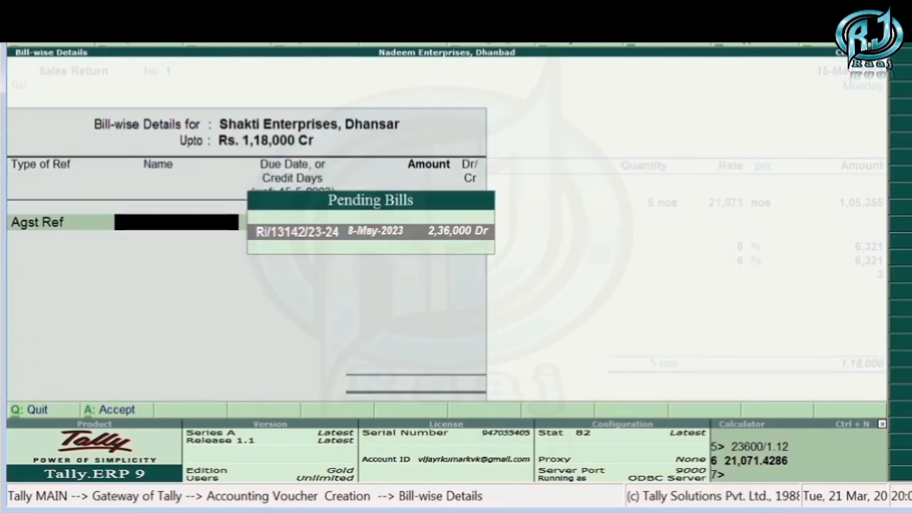
pyautogui.press('Return')
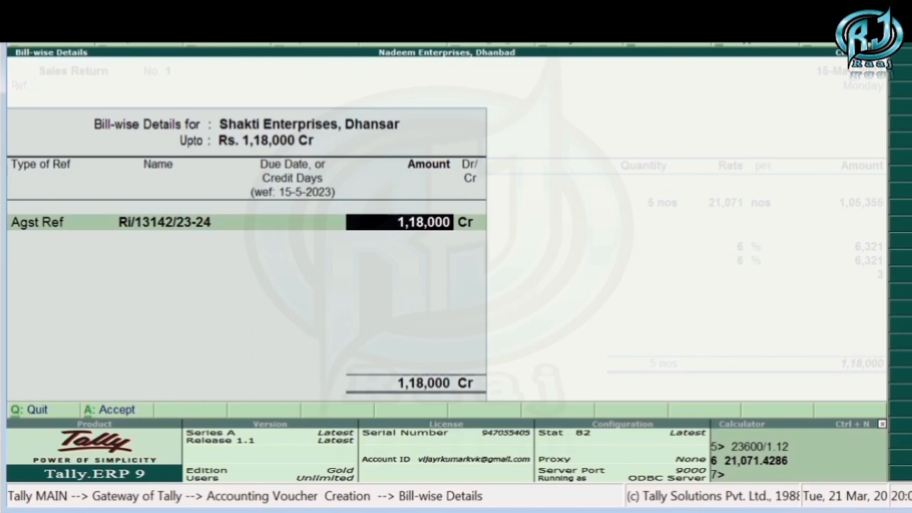
pyautogui.press('Return')
pyautogui.press('Return')
pyautogui.press('Return')
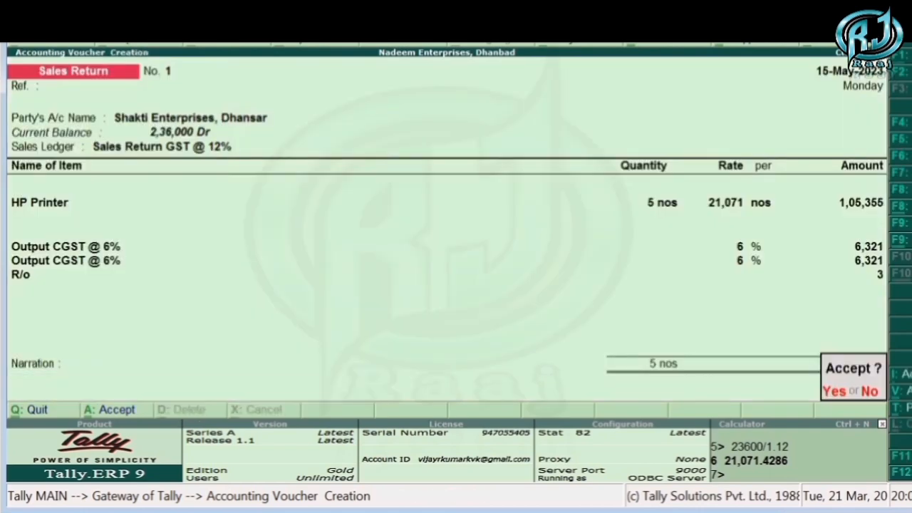
pyautogui.press('Return')
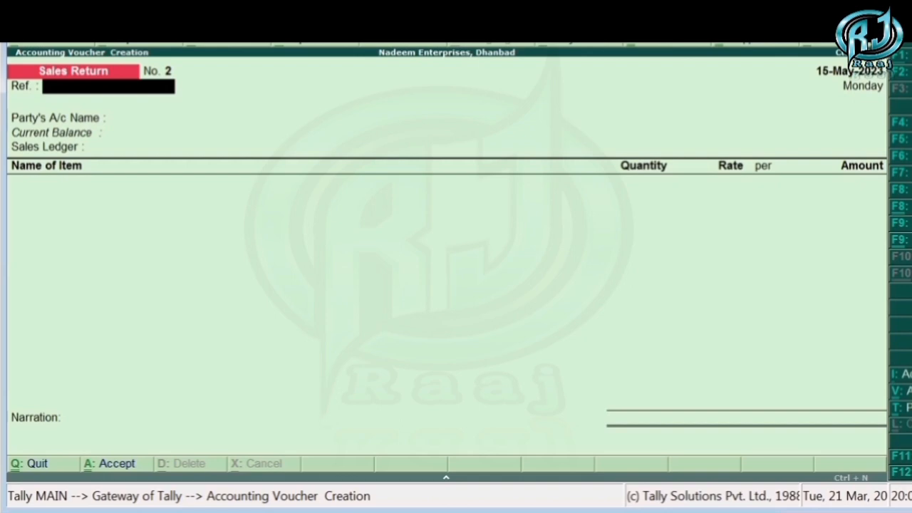
# - Set the new voucher's date to 16-May-2023
pyautogui.press('F2')
pyautogui.write('16')
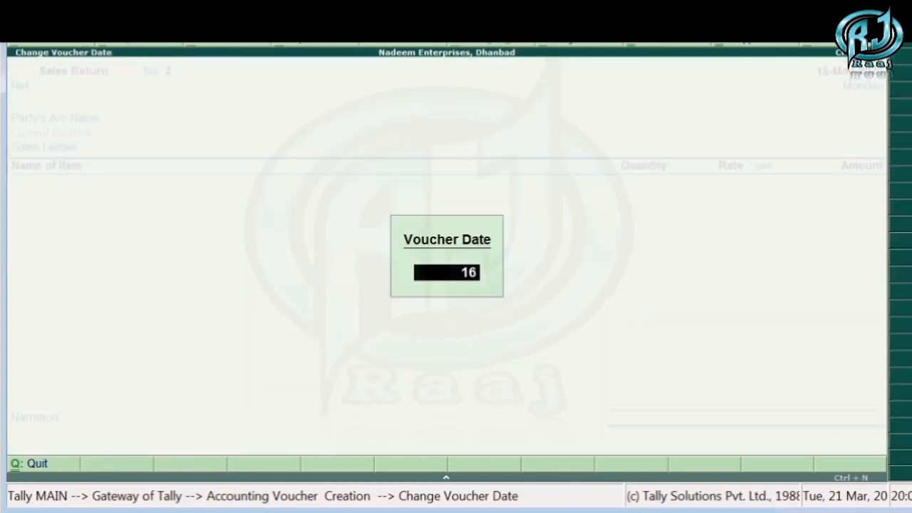
pyautogui.press('Return')
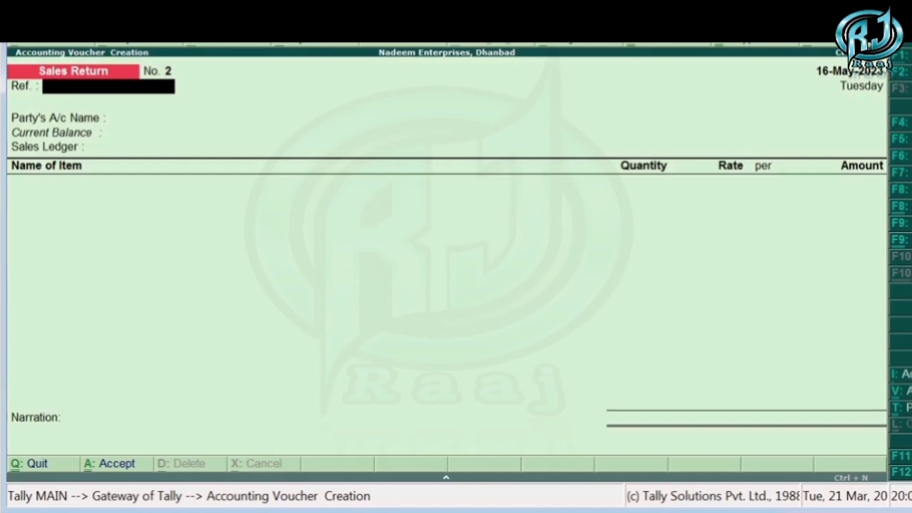
# - Open a Debit Note voucher and set Use Invoice mode for Debit Notes to Yes in the Inventory Features
pyautogui.hotkey('ctrl', 'F9')
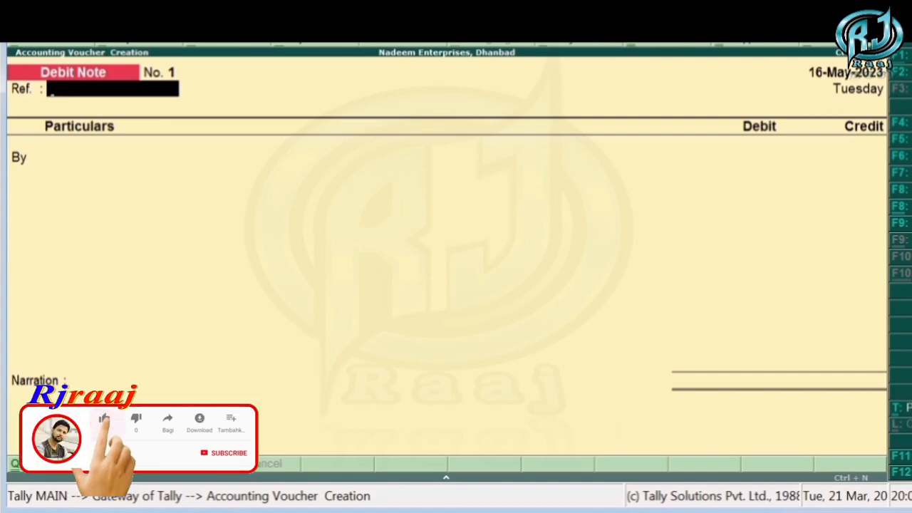
pyautogui.press('F11')
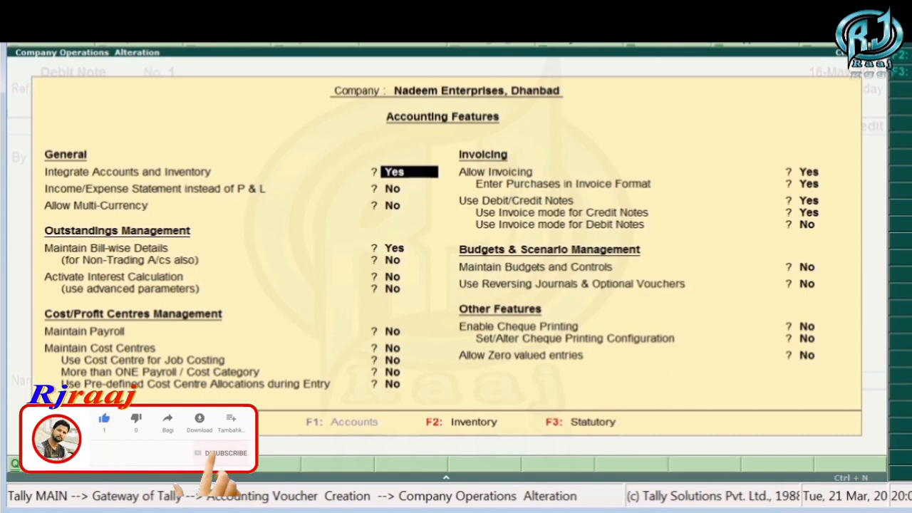
pyautogui.press('F2')
pyautogui.press('Return')
pyautogui.press('Return')
pyautogui.press('Return')
pyautogui.press('Return')
pyautogui.press('Return')
pyautogui.press('Return')
pyautogui.press('Return')
pyautogui.press('Return')
pyautogui.press('Return')
pyautogui.press('Return')
pyautogui.press('Return')
pyautogui.press('Return')
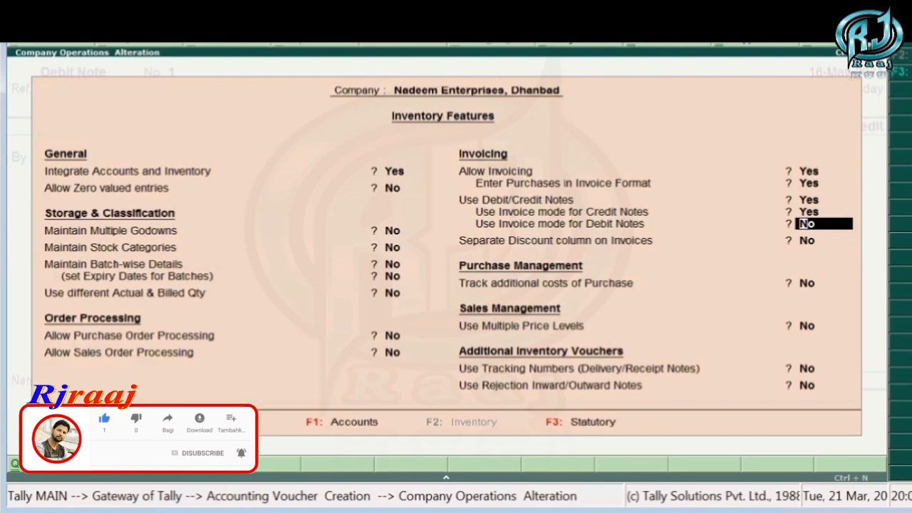
pyautogui.write('yes')
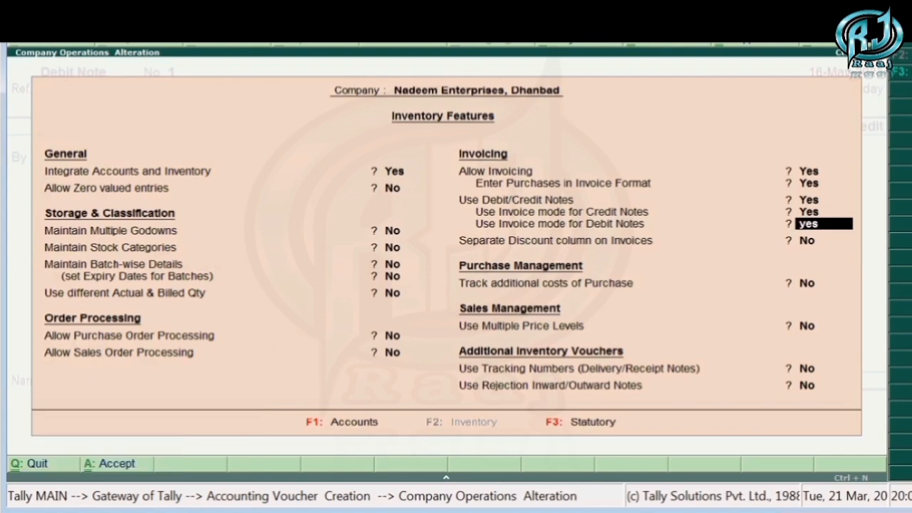
pyautogui.press('Return')
pyautogui.hotkey('ctrl', 'a')
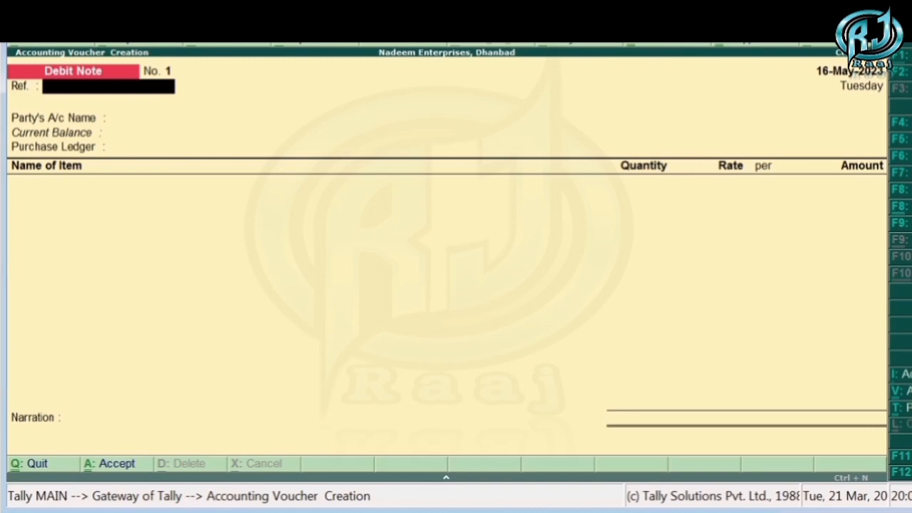
# - Leave the Debit Note voucher without saving and start a new voucher type named Purchase Return
pyautogui.press('Escape')
pyautogui.press('Return')
pyautogui.press('Escape')
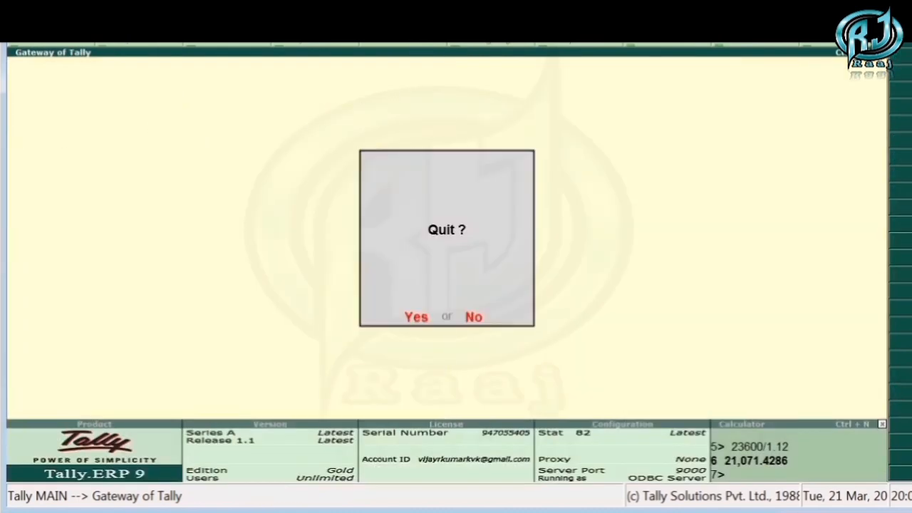
pyautogui.press('Escape')
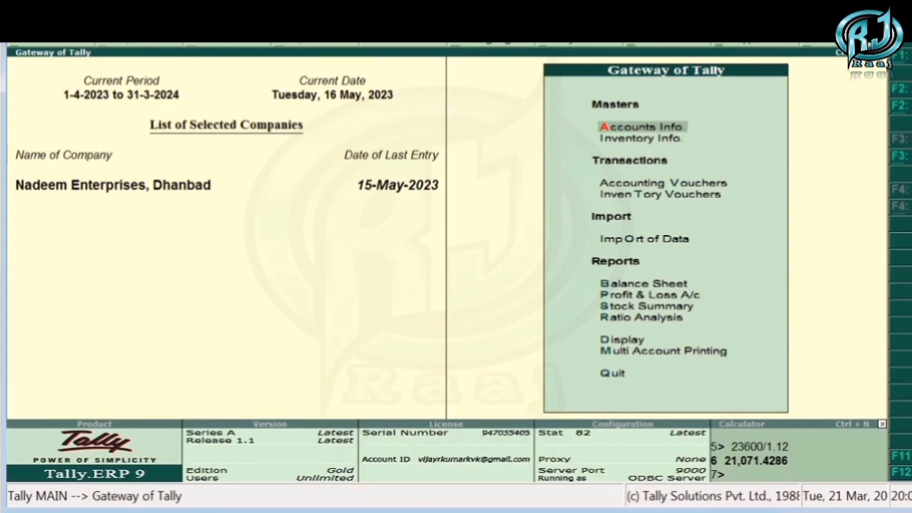
pyautogui.press('Return')
pyautogui.press('v')
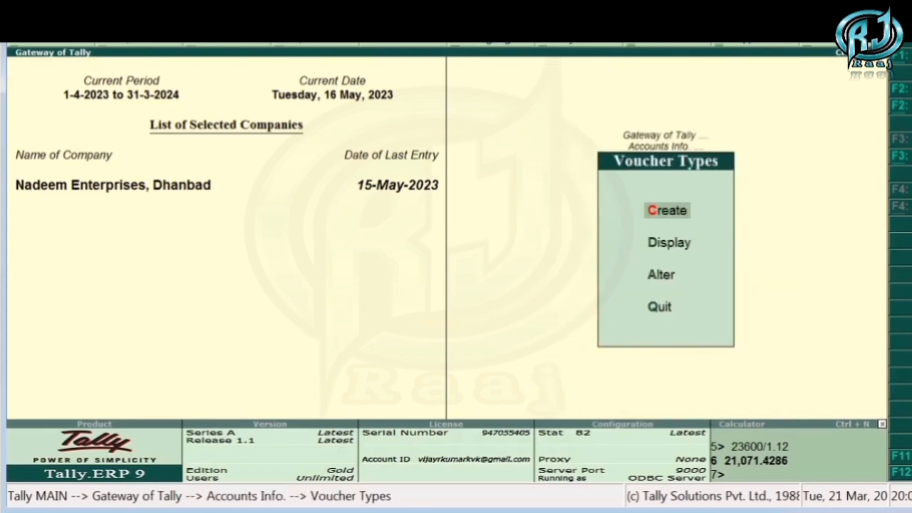
pyautogui.press('Return')
pyautogui.write('P')
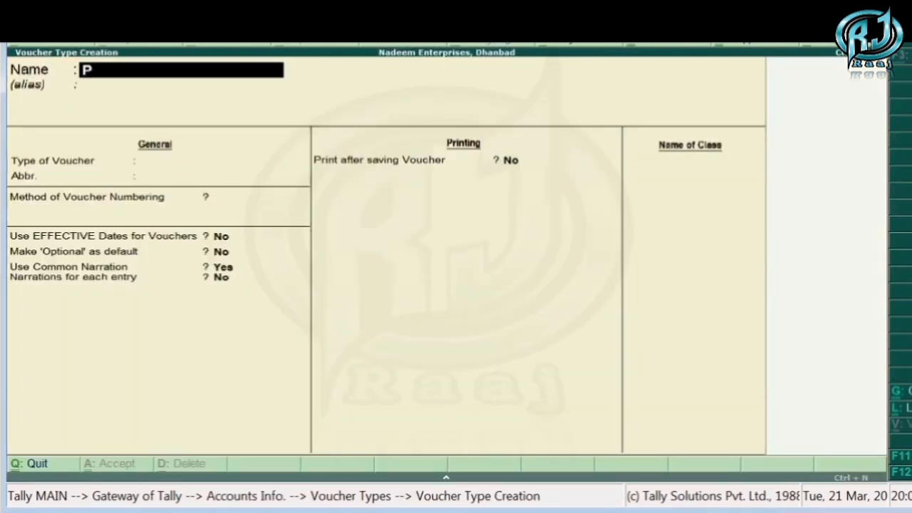
pyautogui.write('urchase Re')
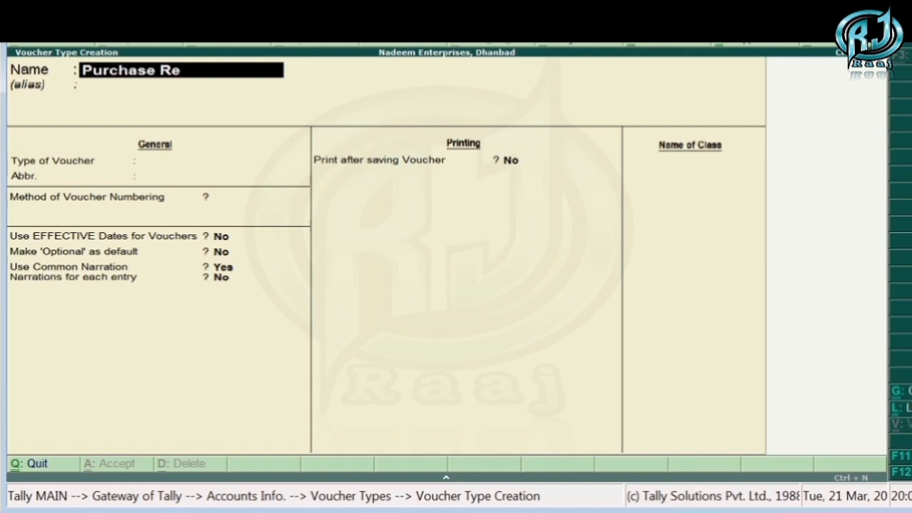
pyautogui.write('turn')
pyautogui.press('Return')
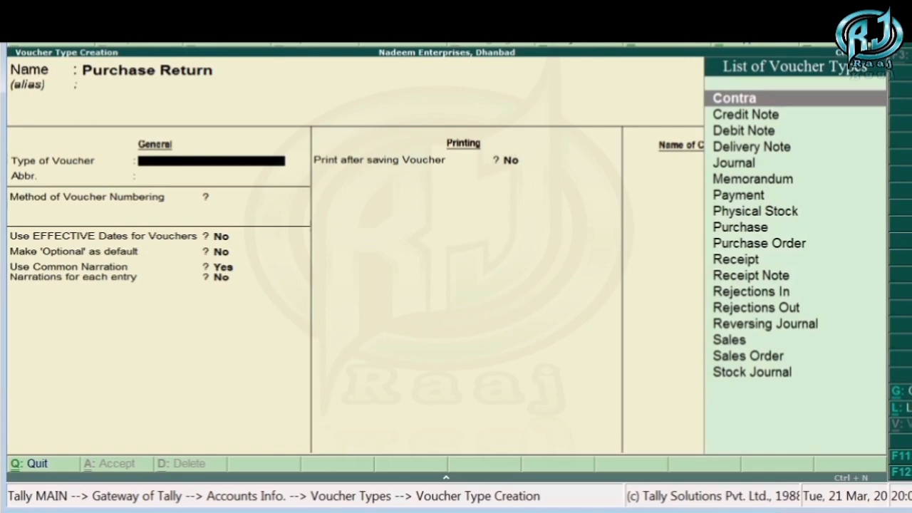
# - Set the Purchase Return type of voucher to Debit Note, keep Automatic numbering and the other defaults, and save it
pyautogui.write('De')
pyautogui.press('Return')
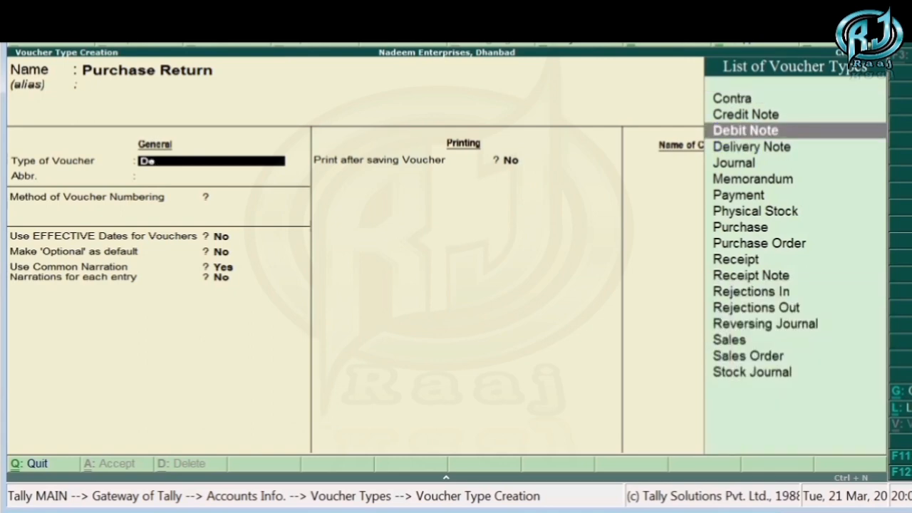
pyautogui.press('Return')
pyautogui.press('Return')
pyautogui.press('Return')
pyautogui.press('Return')
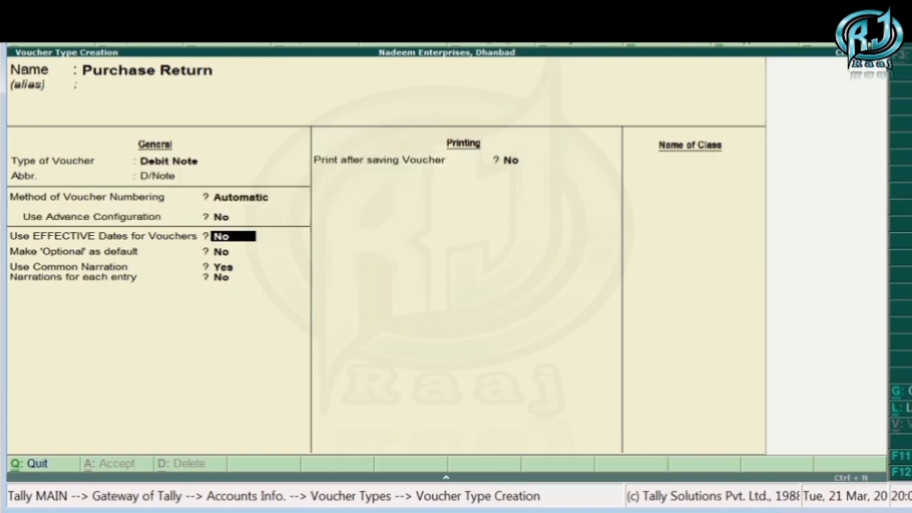
pyautogui.press('Return')
pyautogui.press('Return')
pyautogui.press('Return')
pyautogui.press('Return')
pyautogui.press('Return')
pyautogui.press('Return')
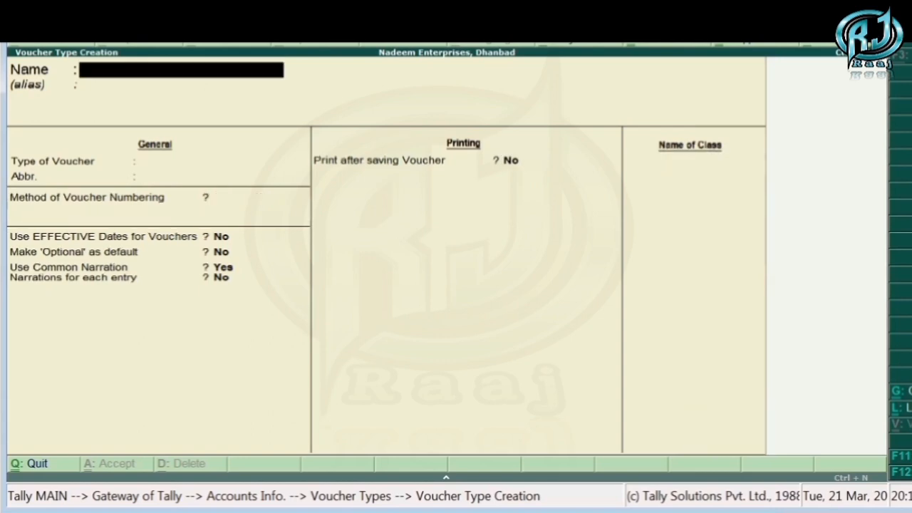
# - Open a new Debit Note accounting voucher and switch its voucher type to Purchase Return
pyautogui.press('Escape')
pyautogui.press('Escape')
pyautogui.press('Escape')
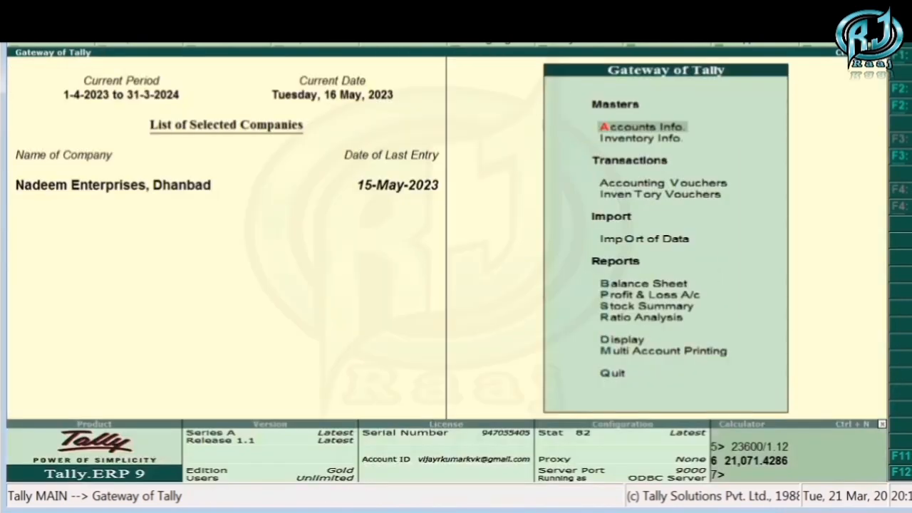
pyautogui.press('v')
pyautogui.hotkey('ctrl', 'F9')
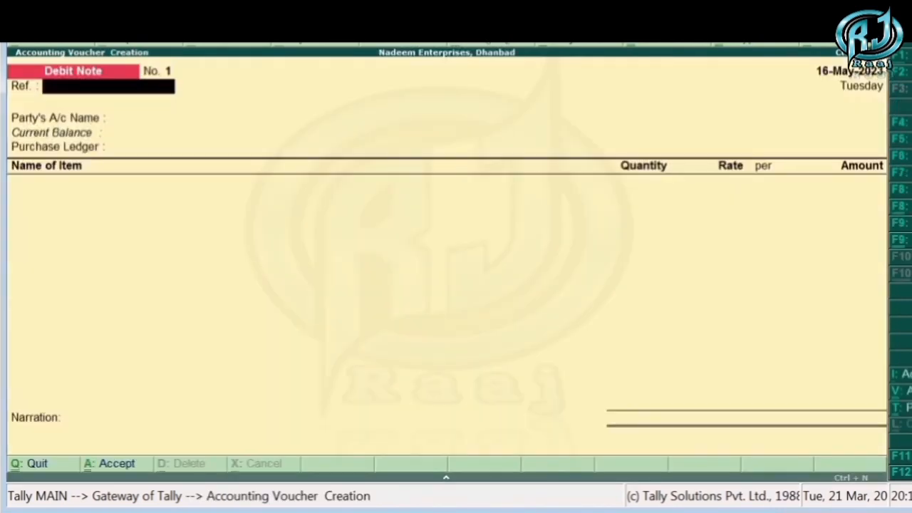
pyautogui.hotkey('ctrl', 'F9')
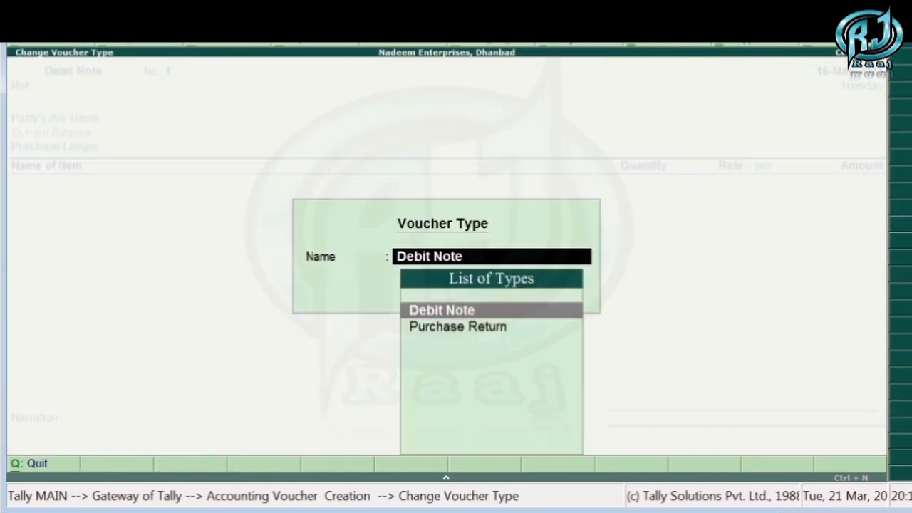
pyautogui.press('Down')
pyautogui.press('Up')
pyautogui.press('Down')
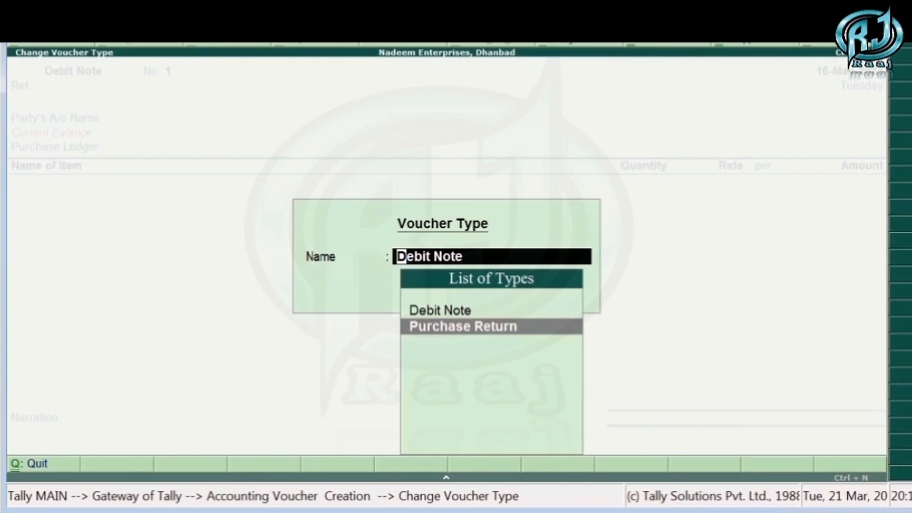
pyautogui.press('Return')
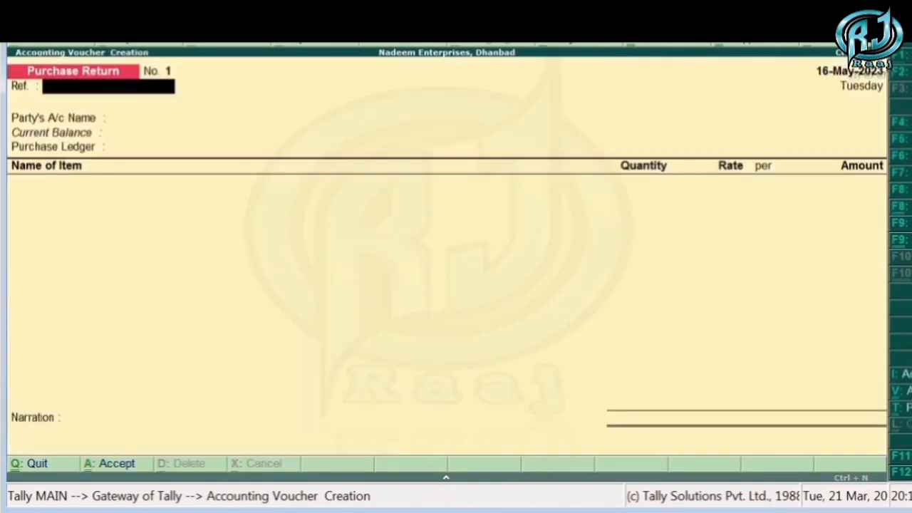
# - Leave the reference empty, choose Om Communication, Govindpur as the party account, and accept its party details unchanged
pyautogui.press('Return')
pyautogui.press('Down')
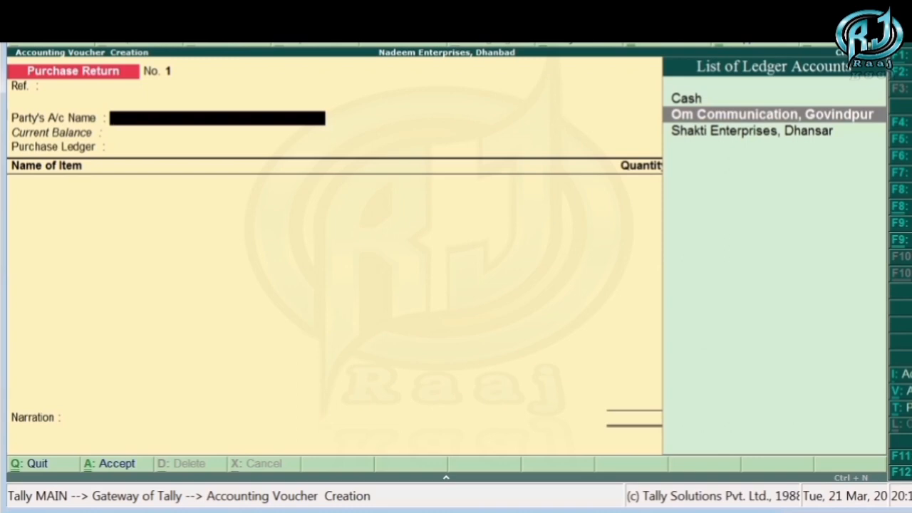
pyautogui.press('Return')
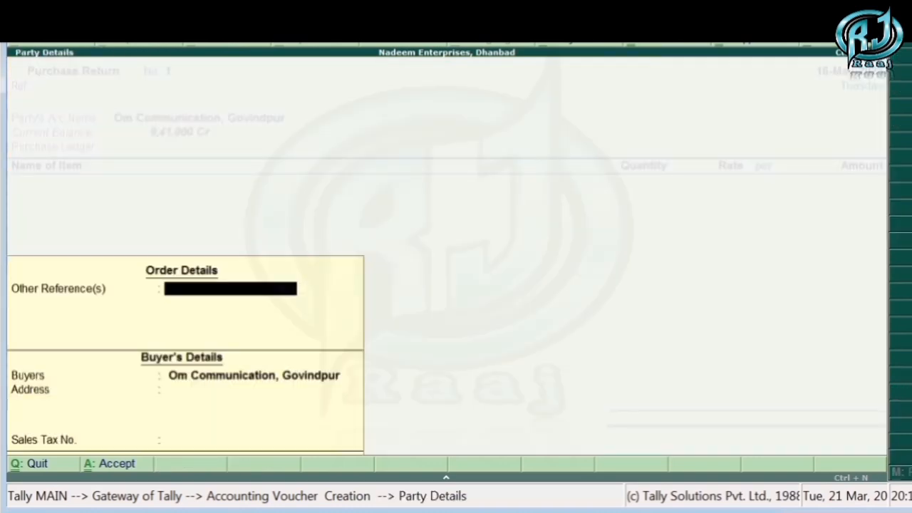
pyautogui.hotkey('ctrl', 'a')
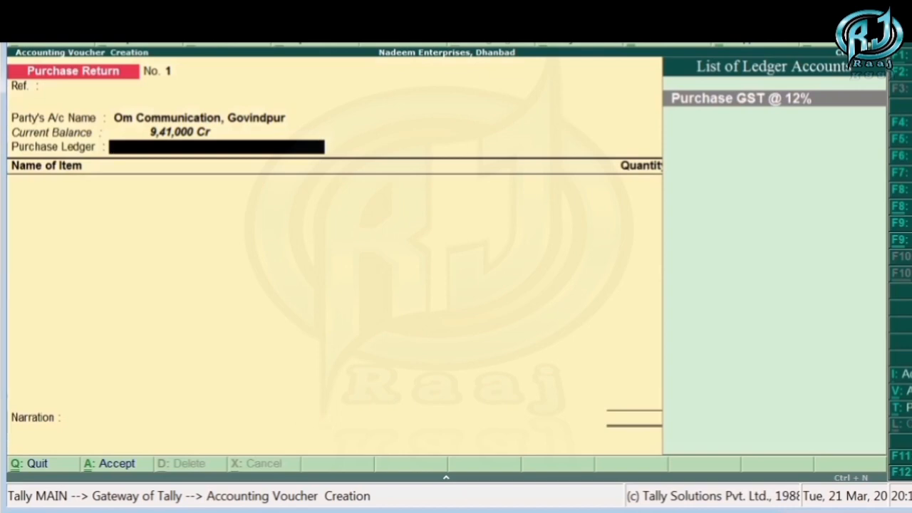
# - Start a new ledger for the purchase ledger field, named Purchase Return GST @ 12%
pyautogui.hotkey('alt', 'c')
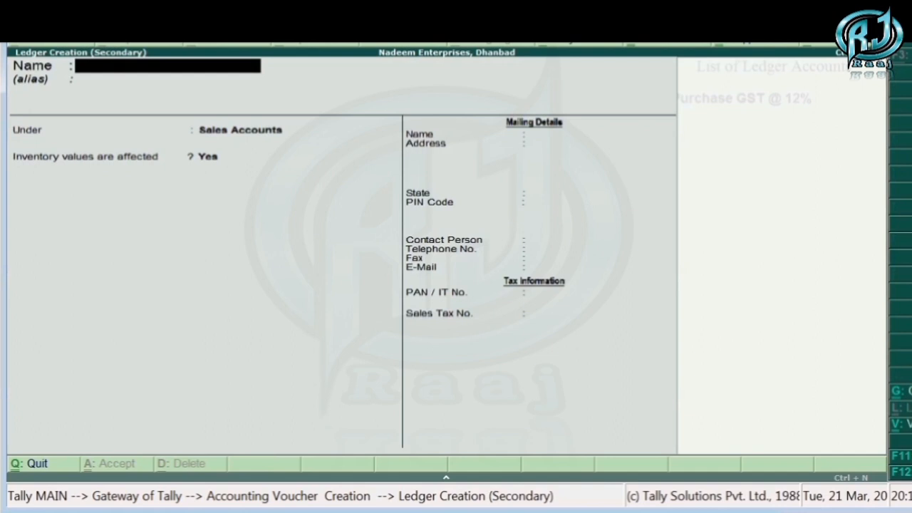
pyautogui.write('Purchase Re')
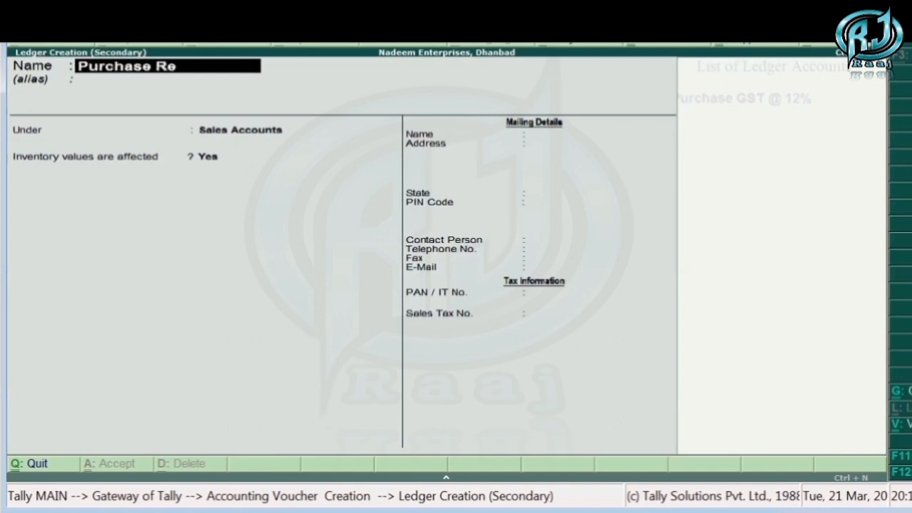
pyautogui.write('turn GST @ 12%')
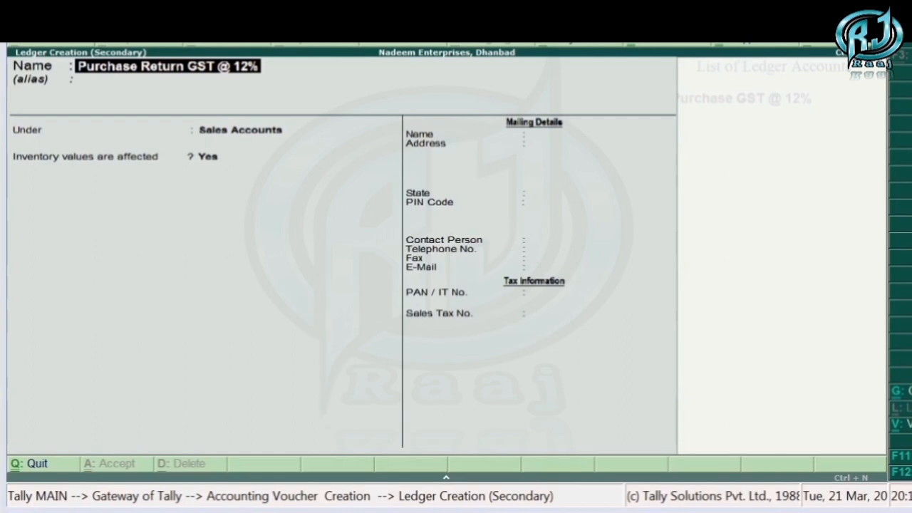
# - Place the new ledger under Purchase Accounts, keep Inventory values are affected at Yes, and save it
pyautogui.hotkey('ctrl', 'n')
pyautogui.press('Return')
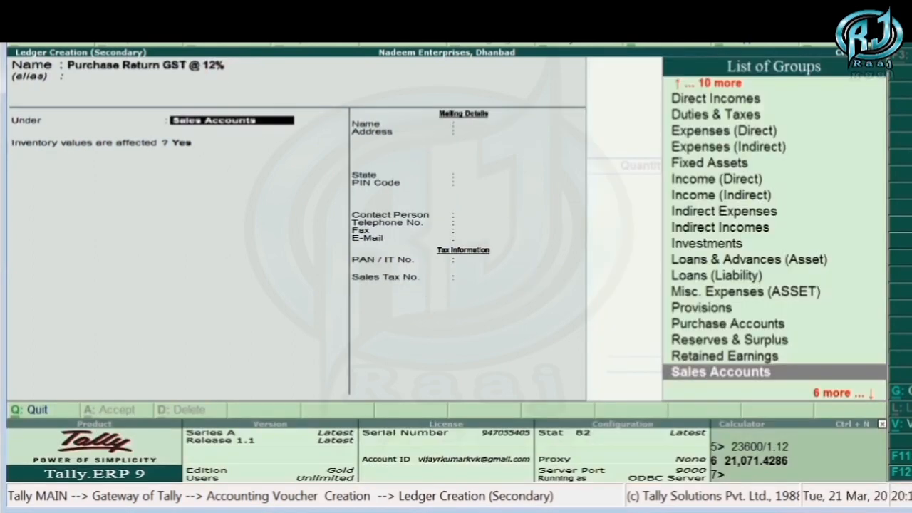
pyautogui.write('PU')
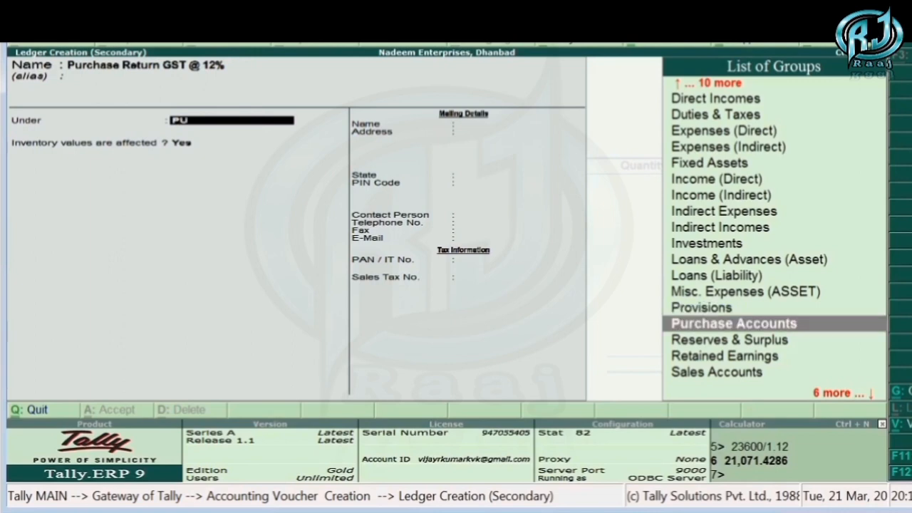
pyautogui.press('Return')
pyautogui.press('Return')
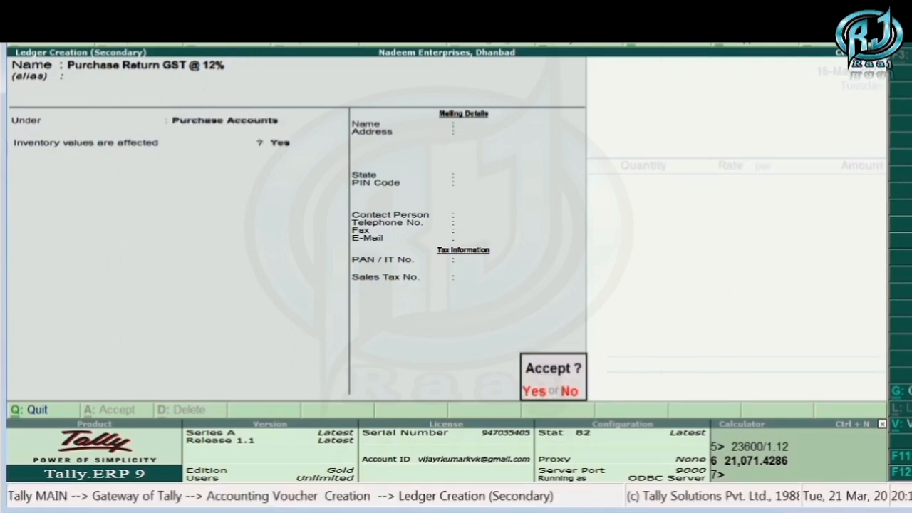
pyautogui.press('Return')
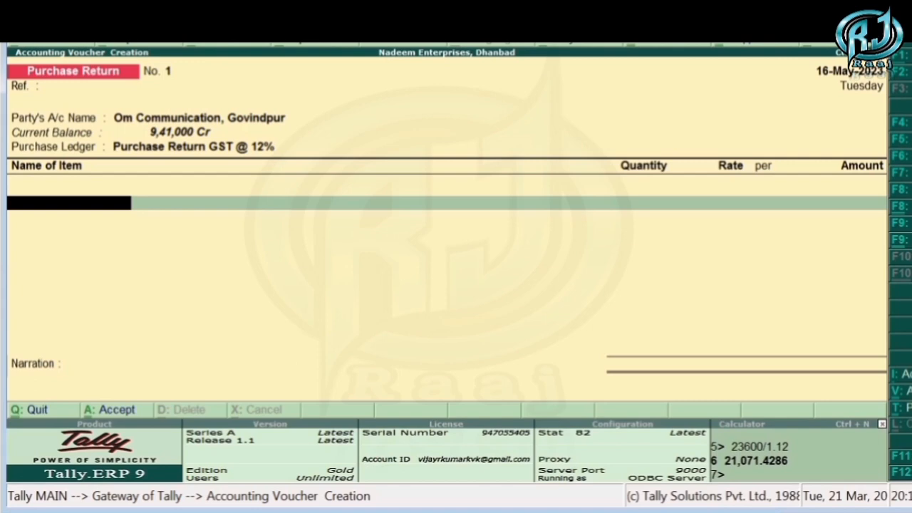
# - Add HP Printer with a quantity of 5 nos at a rate of 17,500 and end the list of items
pyautogui.write('H')
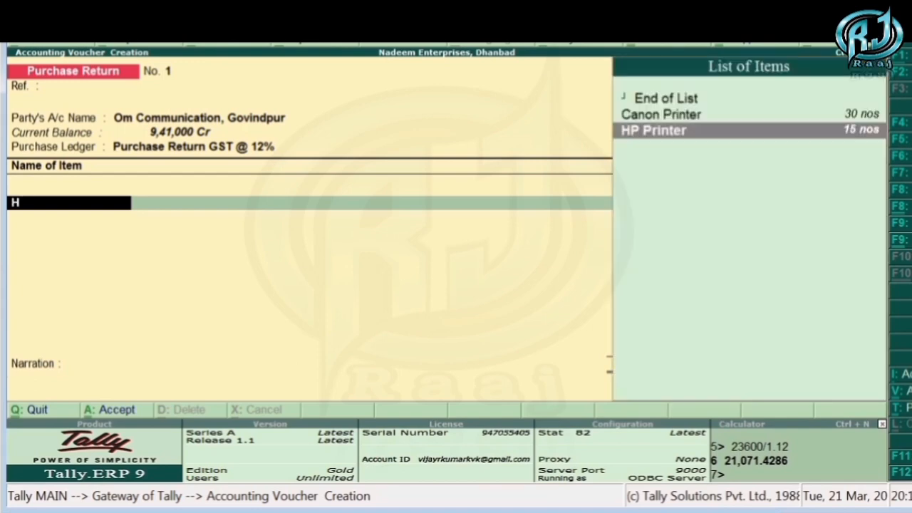
pyautogui.press('Return')
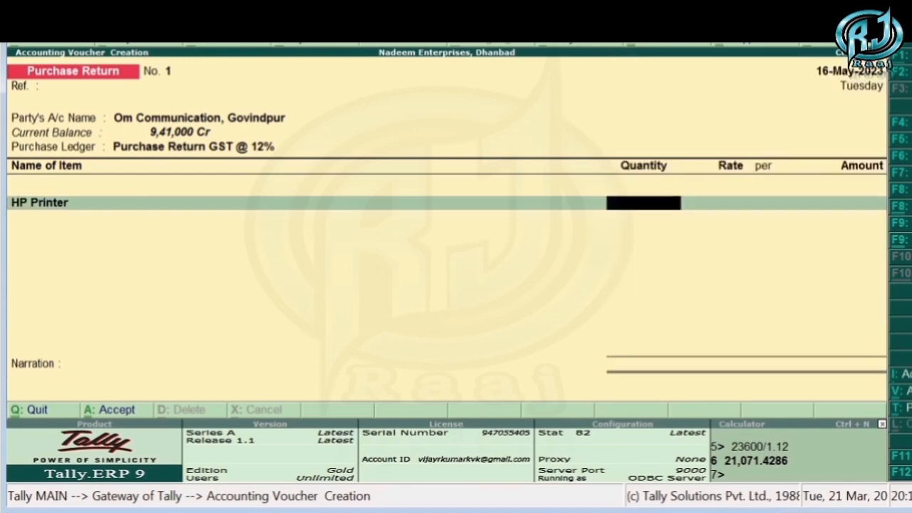
pyautogui.write('5')
pyautogui.press('Return')
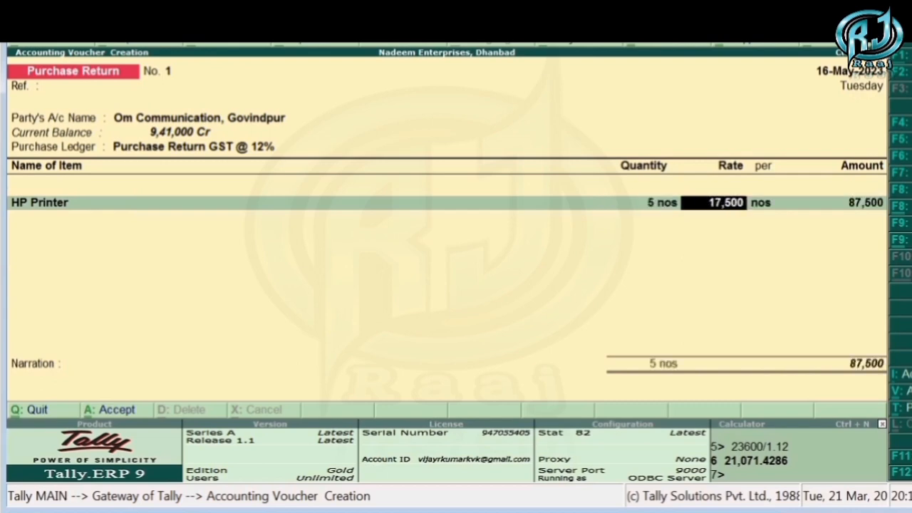
pyautogui.press('Return')
pyautogui.press('Return')
pyautogui.press('Return')
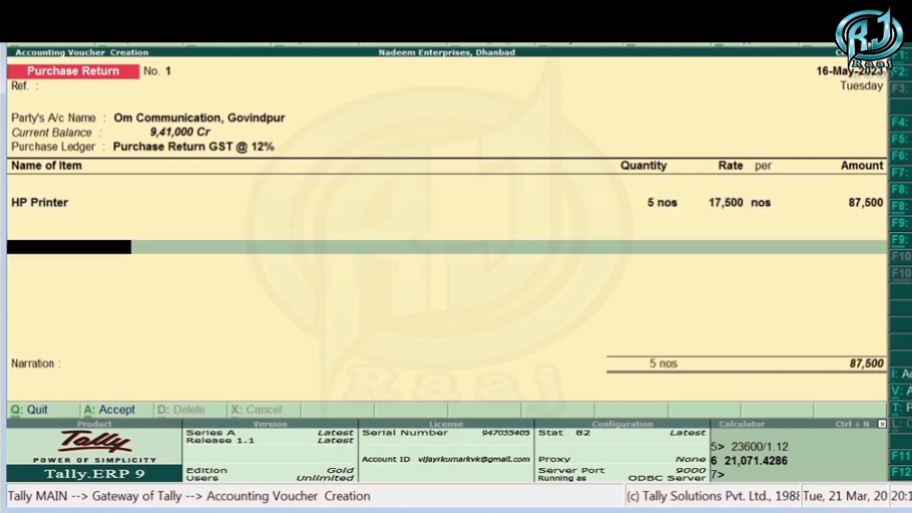
# - Add the Input CGST @ 6% and Input SGST @ 6% ledgers, accepting 5,250 for each
pyautogui.write('Input')
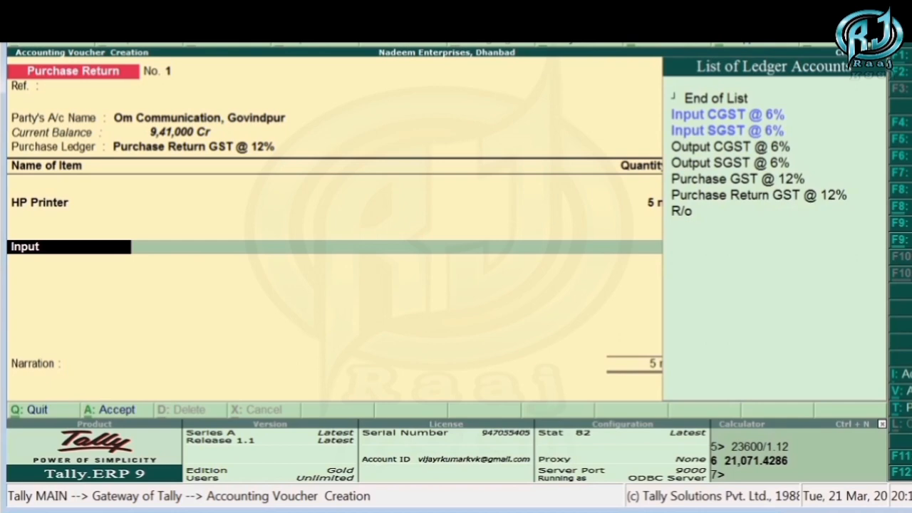
pyautogui.press('Return')
pyautogui.press('Return')
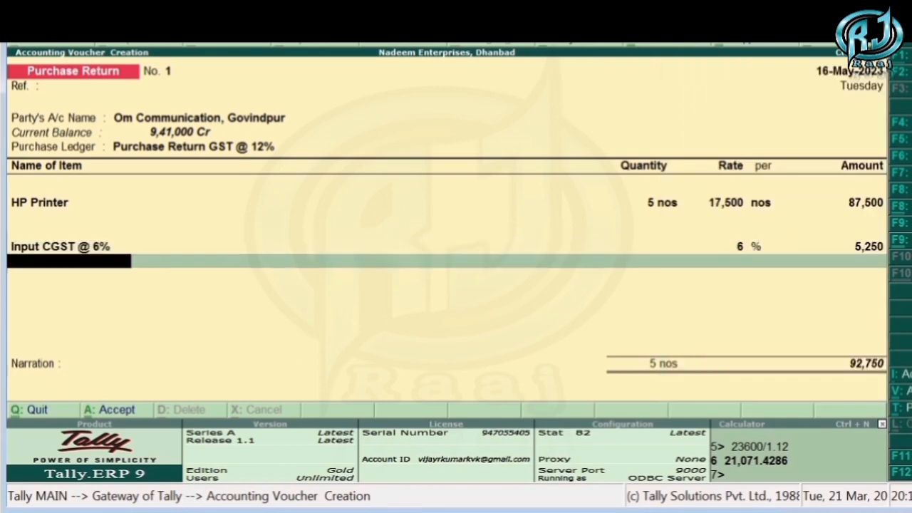
pyautogui.write('Inpu')
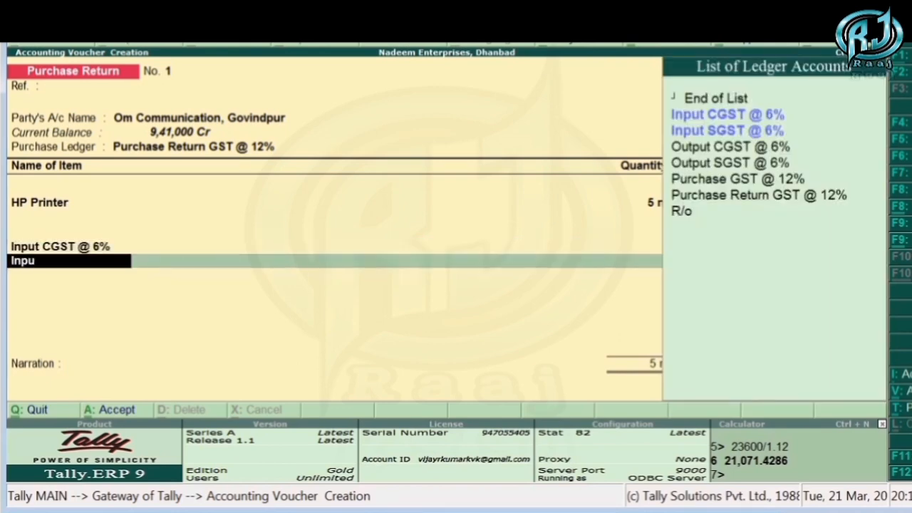
pyautogui.press('Down')
pyautogui.press('Return')
pyautogui.press('Return')
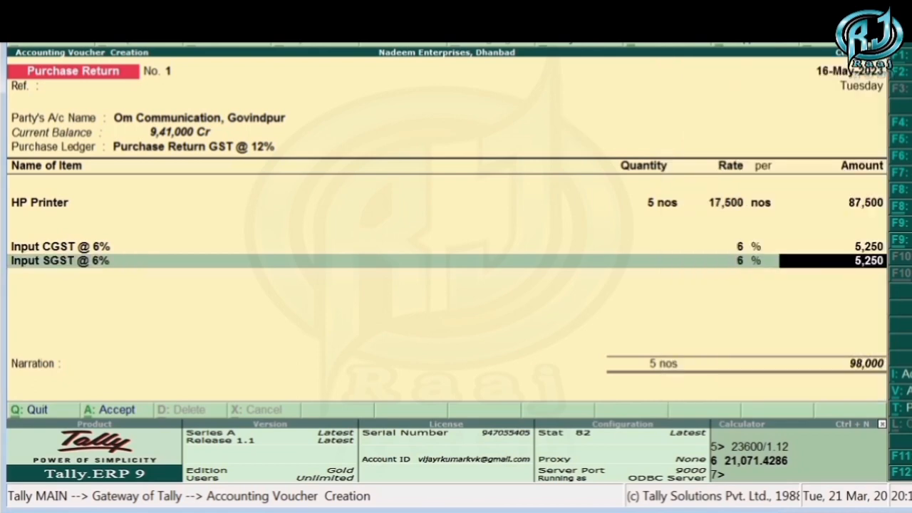
# - Allocate 98,000 Dr against Om Communication's pending 5-May-2023 bill, save the purchase return voucher, and leave voucher entry
pyautogui.press('Return')
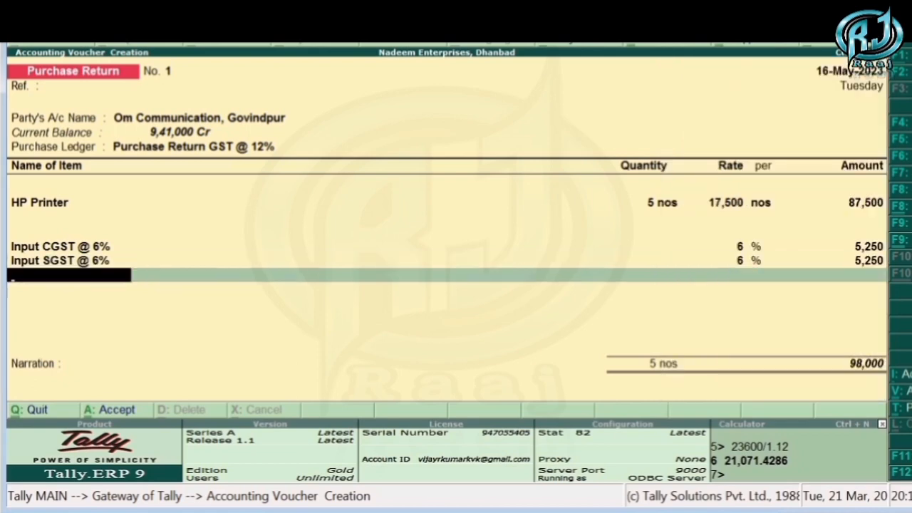
pyautogui.press('Return')
pyautogui.press('Return')
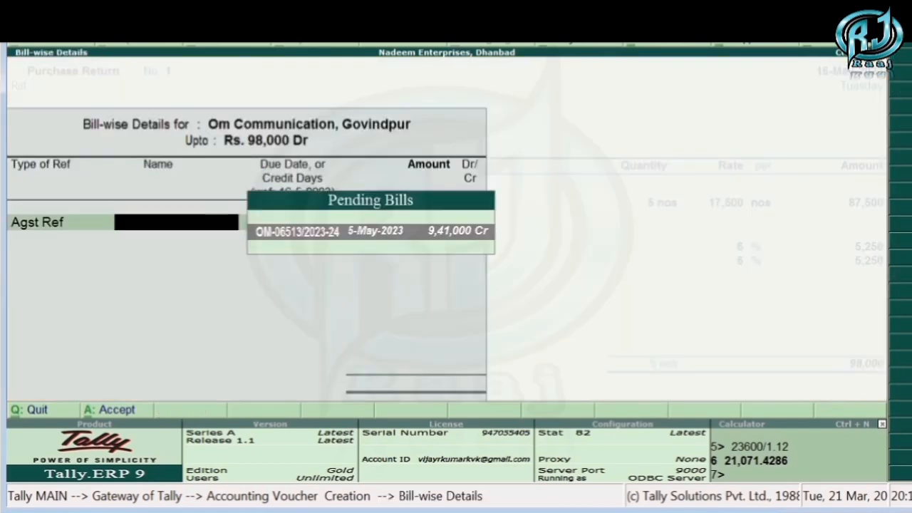
pyautogui.press('Return')
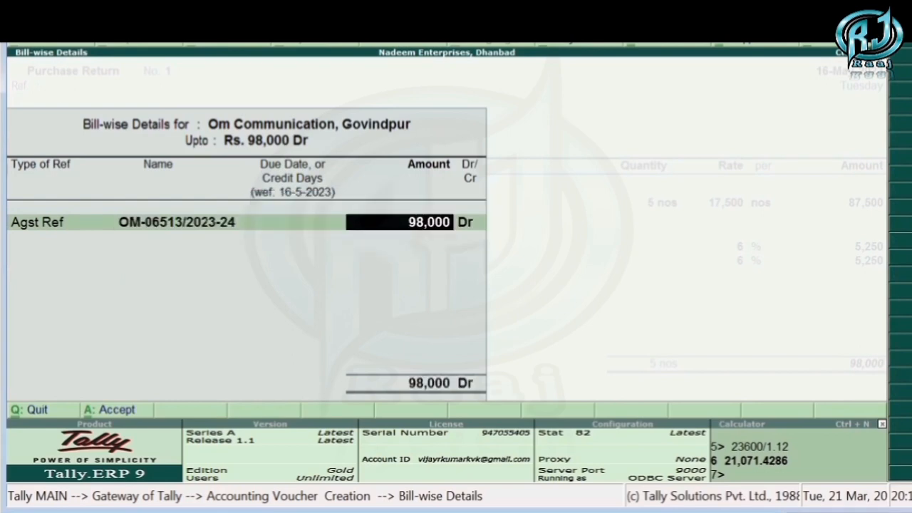
pyautogui.press('Return')
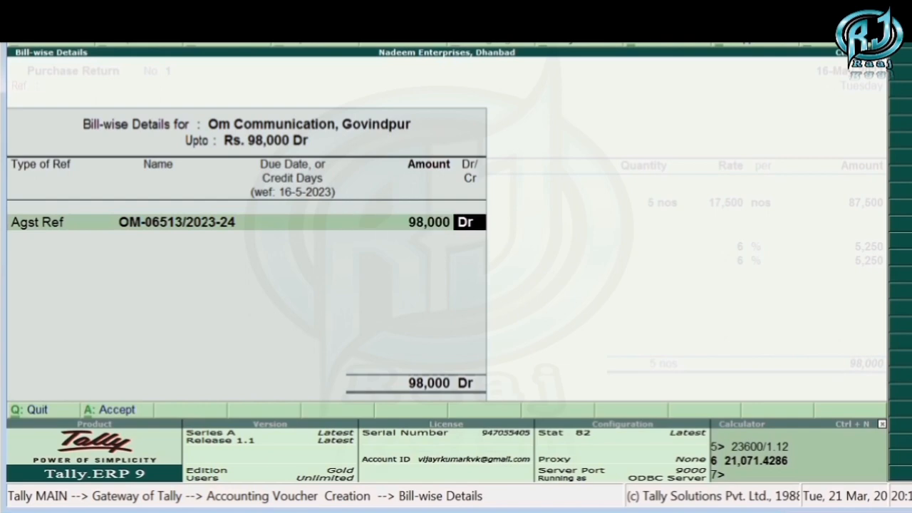
pyautogui.press('Return')
pyautogui.press('Return')
pyautogui.press('Return')
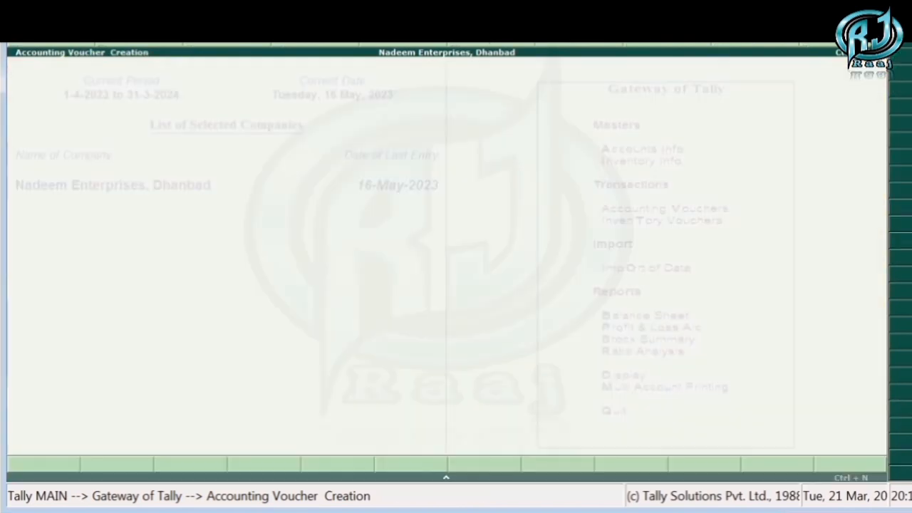
pyautogui.press('Escape')
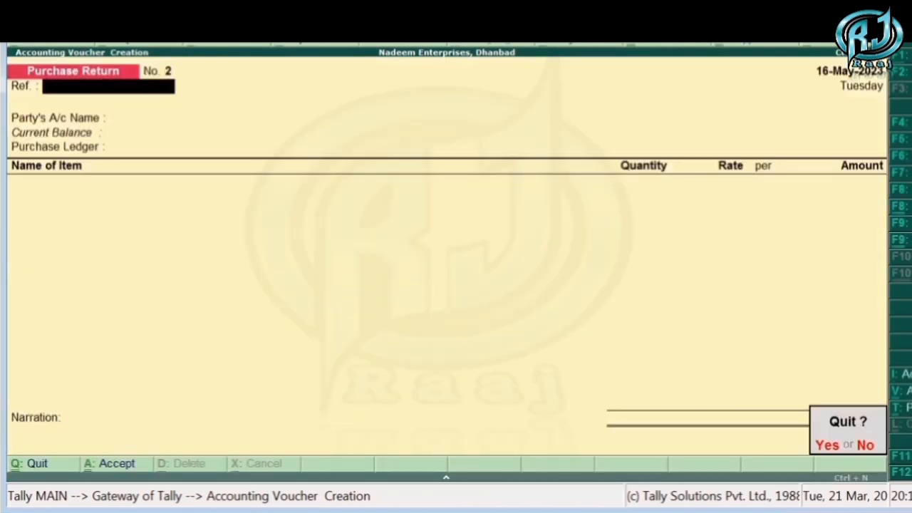
pyautogui.press('Return')
# - Display the Day Book for the period 1-Apr-2023 to 16-May-2023
pyautogui.press('d')
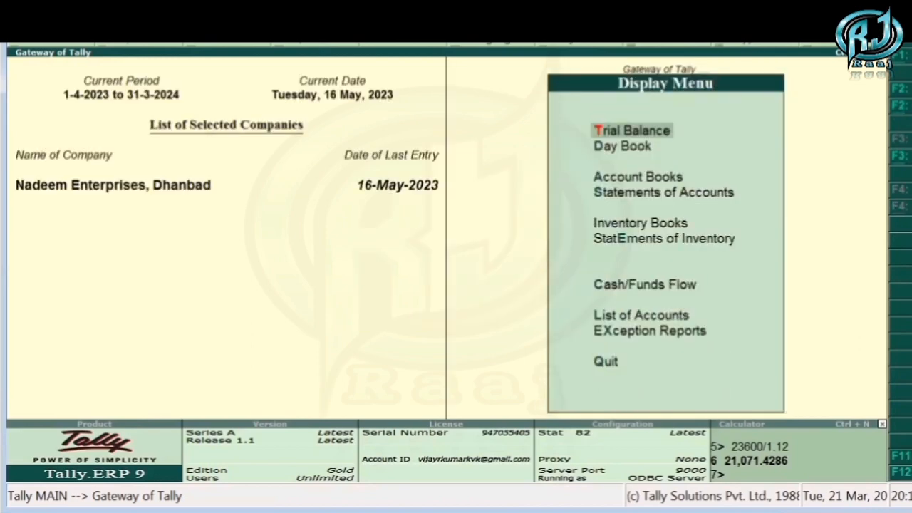
pyautogui.press('d')
pyautogui.press('F2')
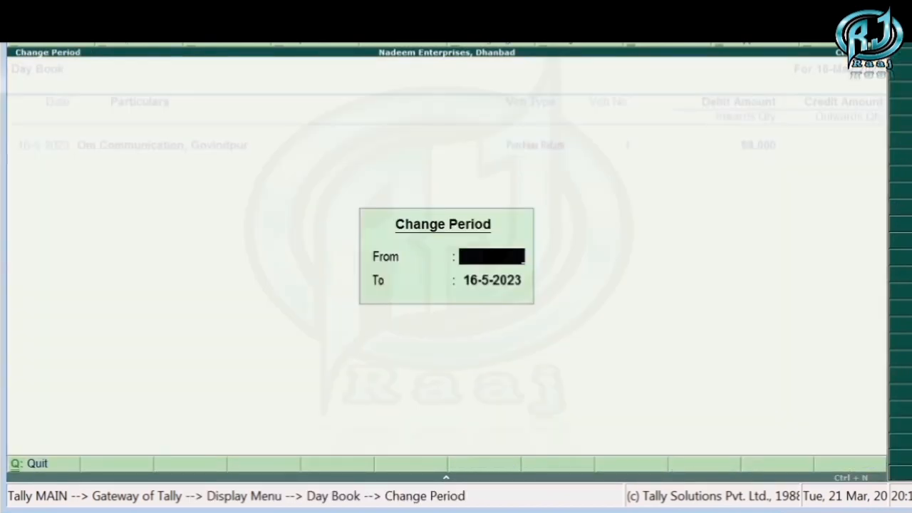
pyautogui.press('Return')
pyautogui.press('Return')
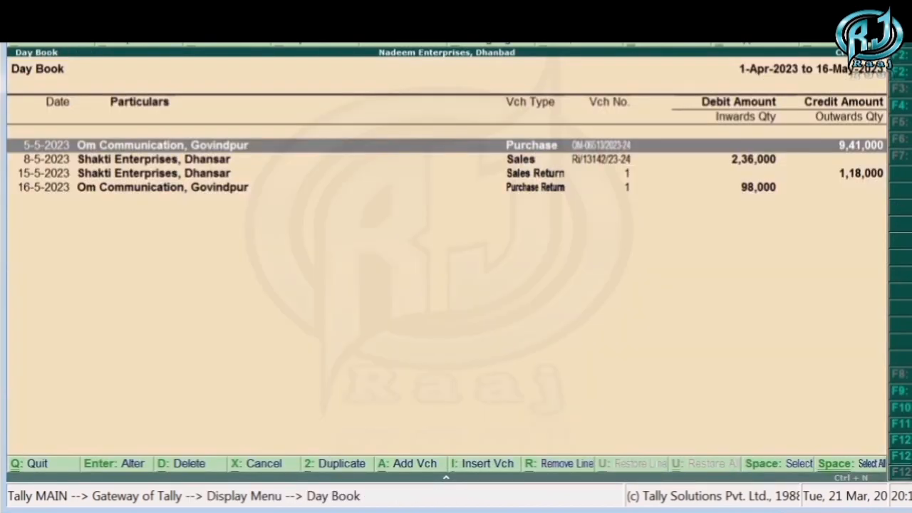
# - Review the purchase, sales, sales return and purchase return entries in the Day Book, and return to the Gateway of Tally
pyautogui.press('Down')
pyautogui.press('Down')
pyautogui.press('Down')
pyautogui.press('Up')
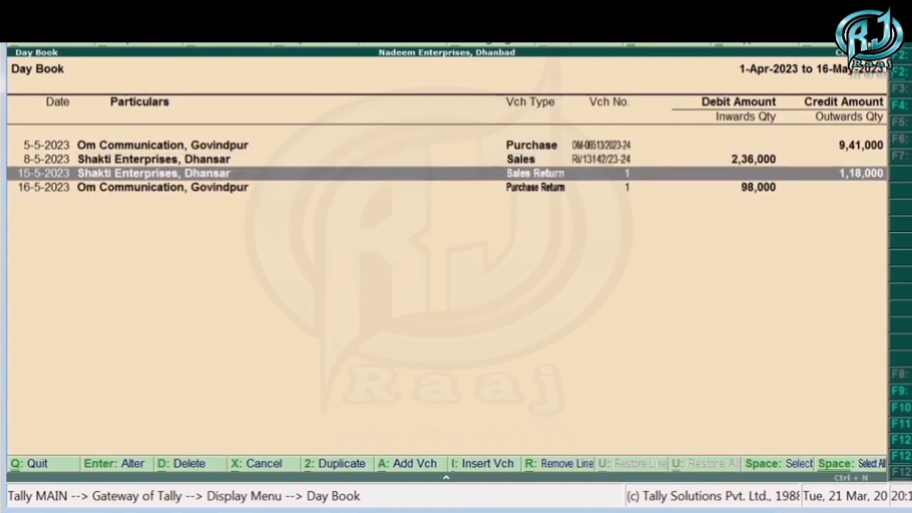
pyautogui.press('Down')
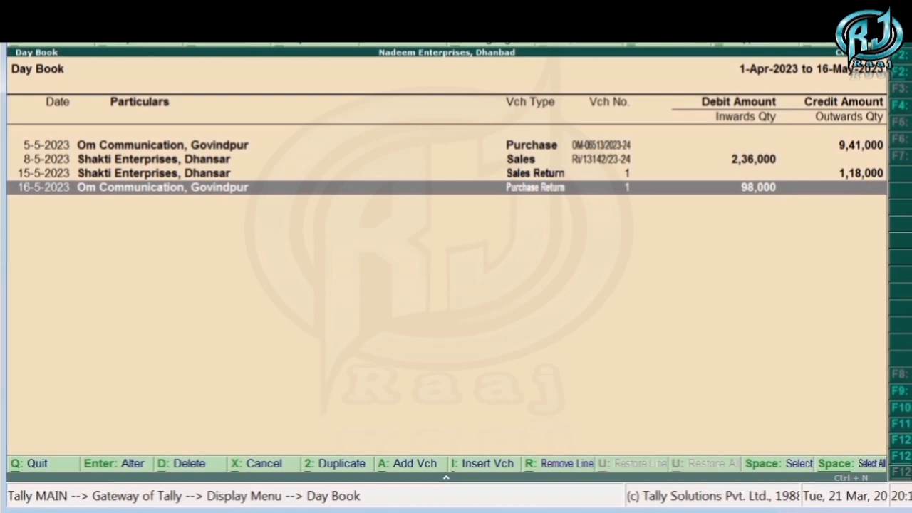
pyautogui.press('Up')
pyautogui.press('Up')
pyautogui.press('Up')
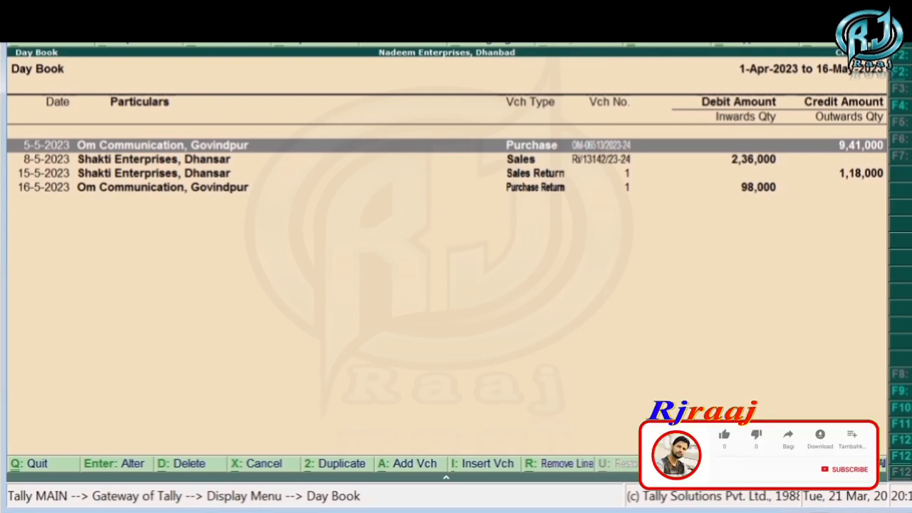
pyautogui.press('Escape')
pyautogui.press('Escape')
pyautogui.press('Escape')
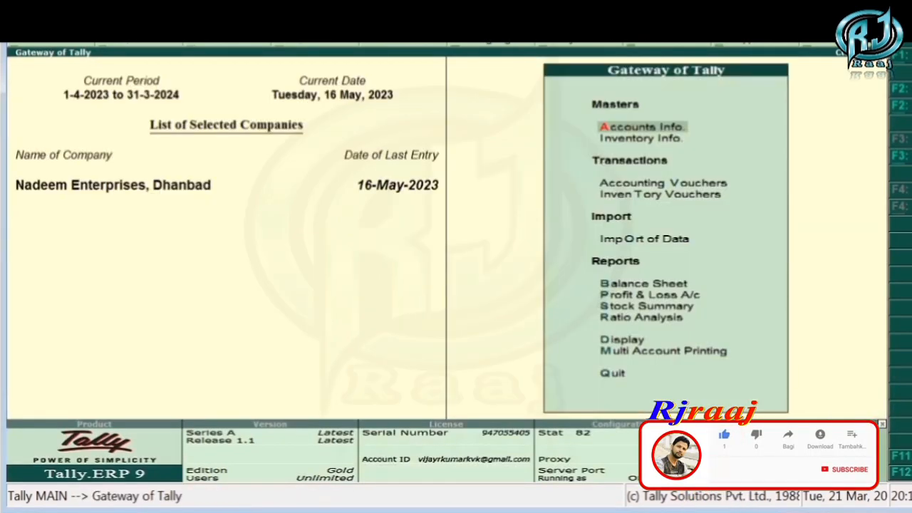